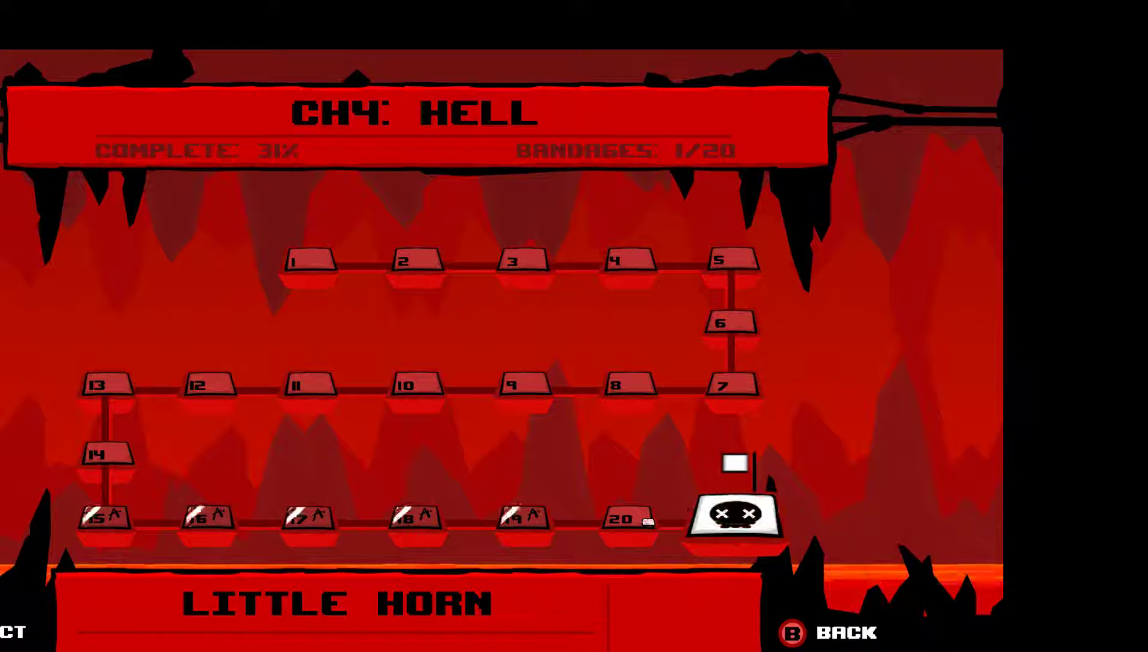
# - Start Little Horn and defeat the boss to advance into Chapter 5: Rapture
pyautogui.press('Return')
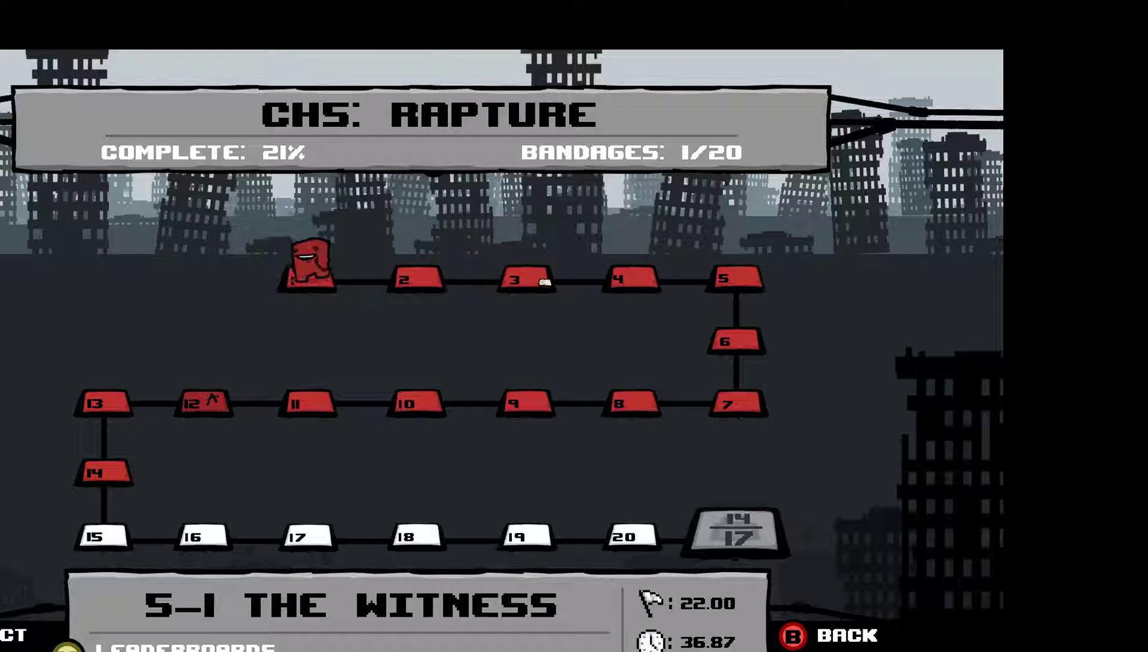
# - Launch level 5-1 The Witness with Meat Boy as the character
pyautogui.press('Return')
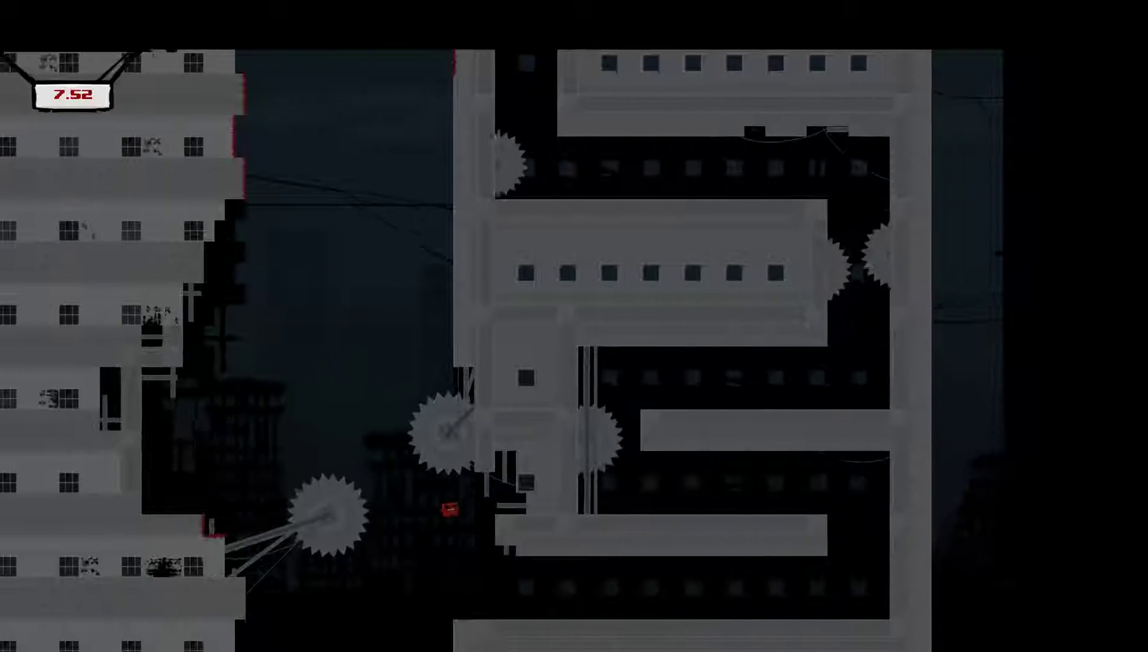
pyautogui.press('Right')
pyautogui.press('space')
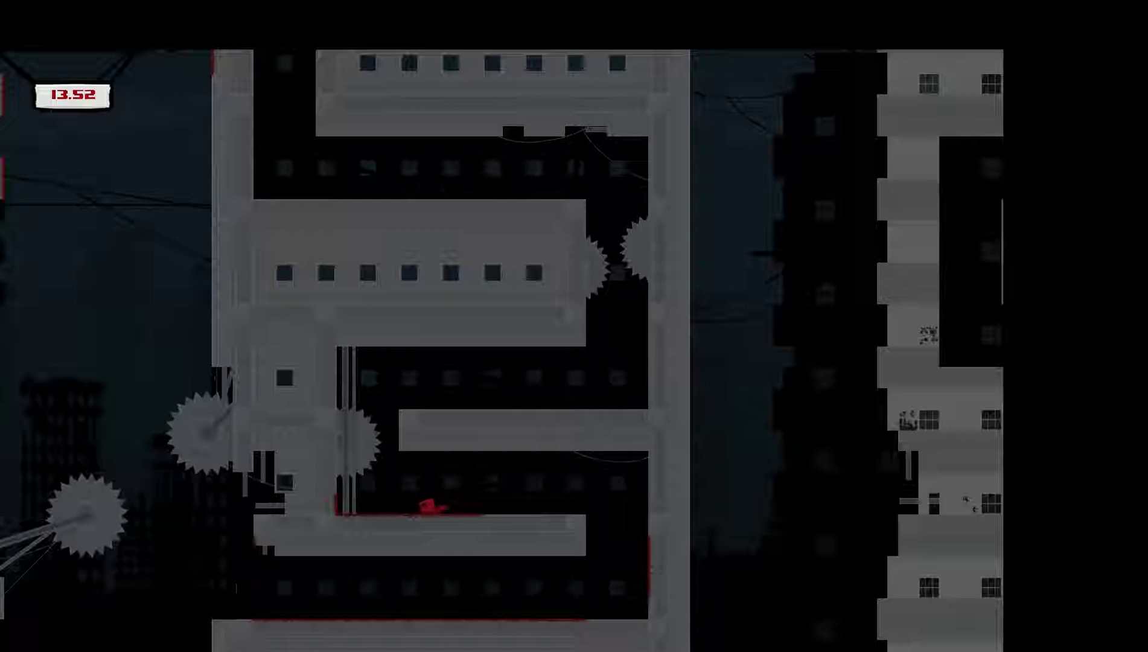
# - Run, jump and drop Meat Boy along the ledges and corridors of the 5-1 saw maze
pyautogui.press('space')
pyautogui.press('Right')
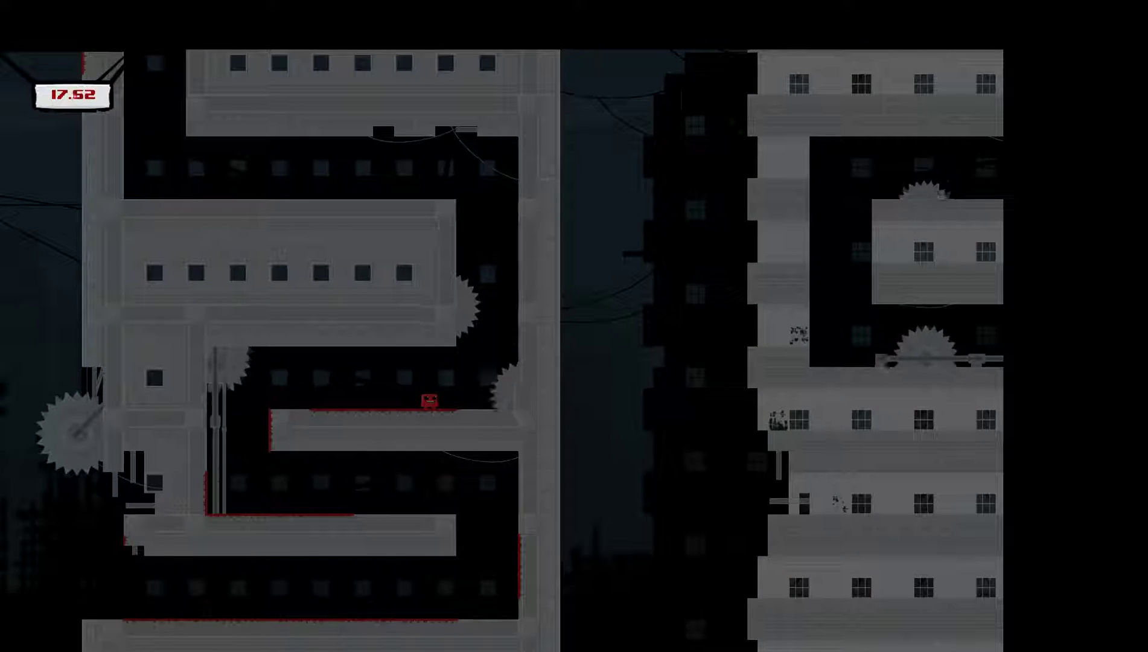
pyautogui.press('Left')
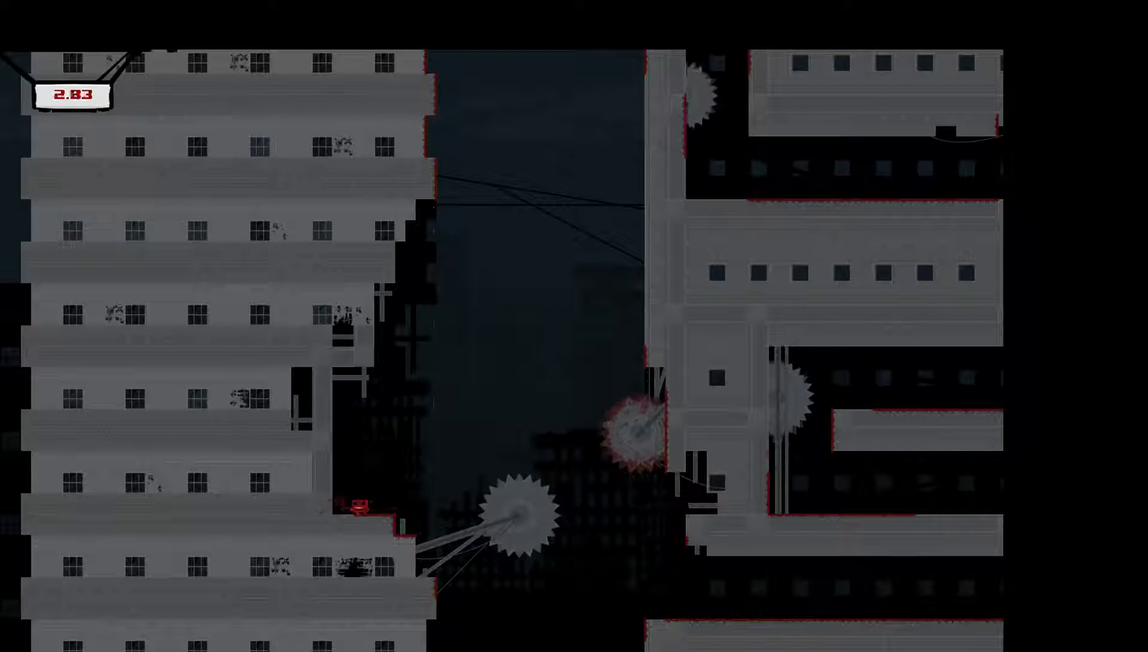
pyautogui.press('Right')
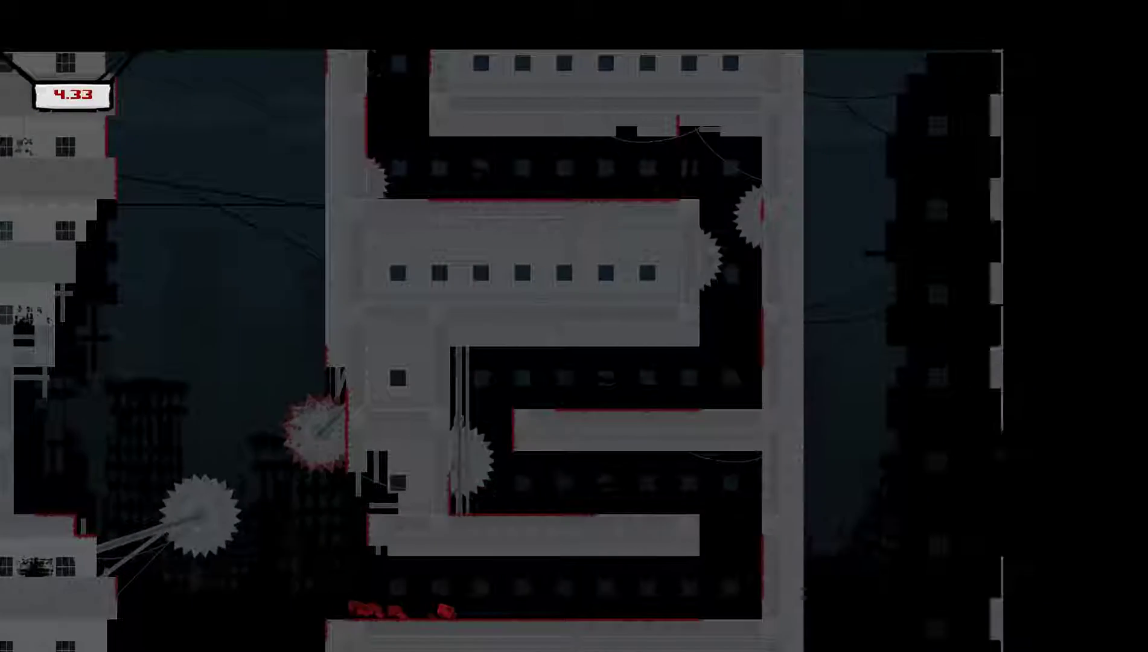
pyautogui.press('Right')
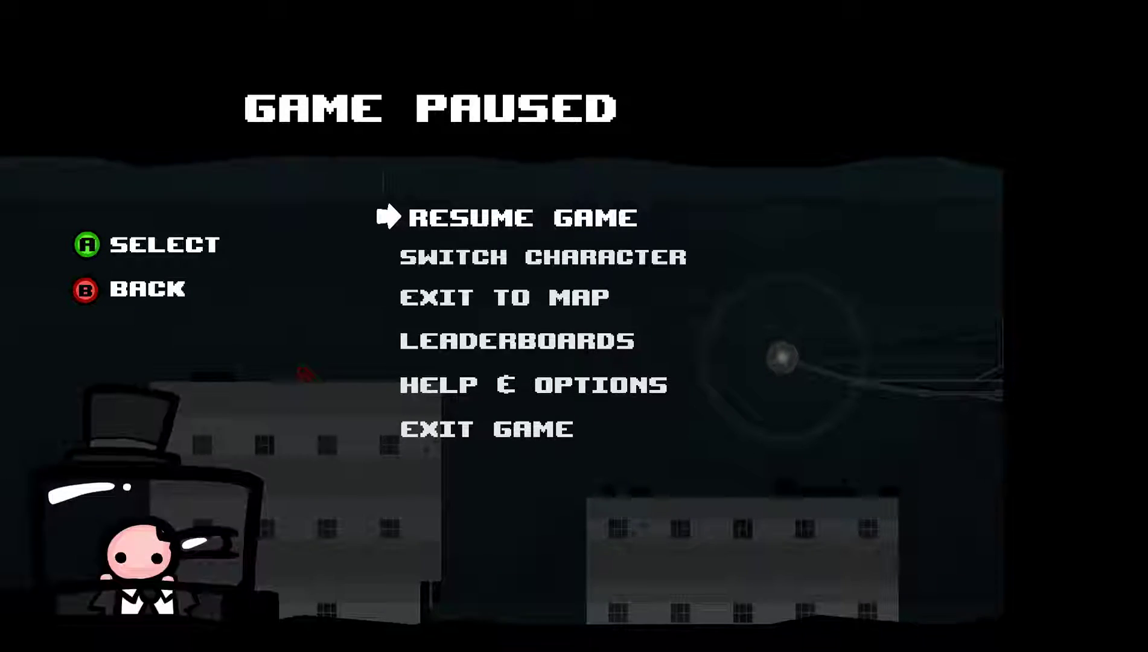
# - Resume, then wall-jump across the rooftops and buildings to clear 5-2 Evangel in 13.00
pyautogui.press('Return')
pyautogui.press('Right')
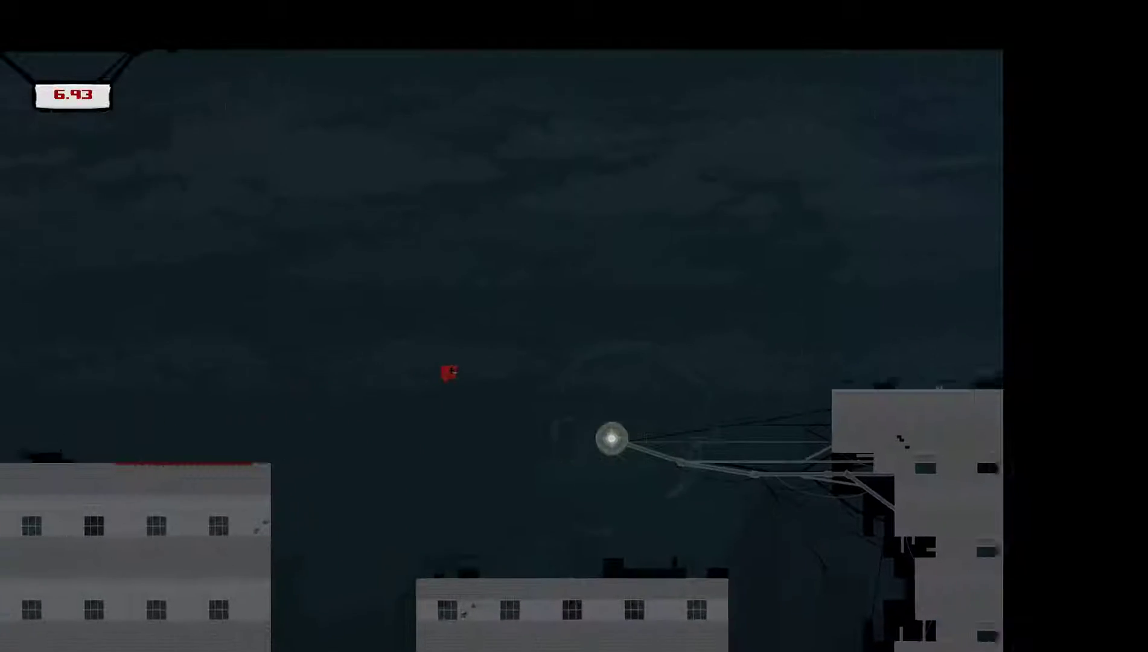
pyautogui.press('Right')
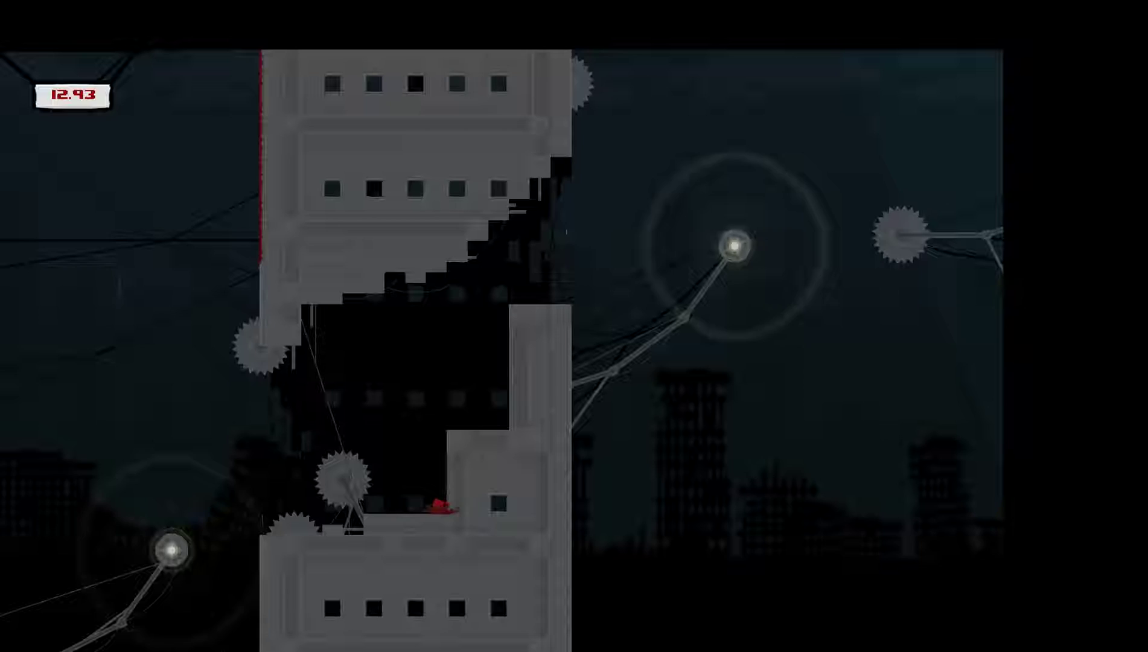
pyautogui.press('space')
pyautogui.press('space')
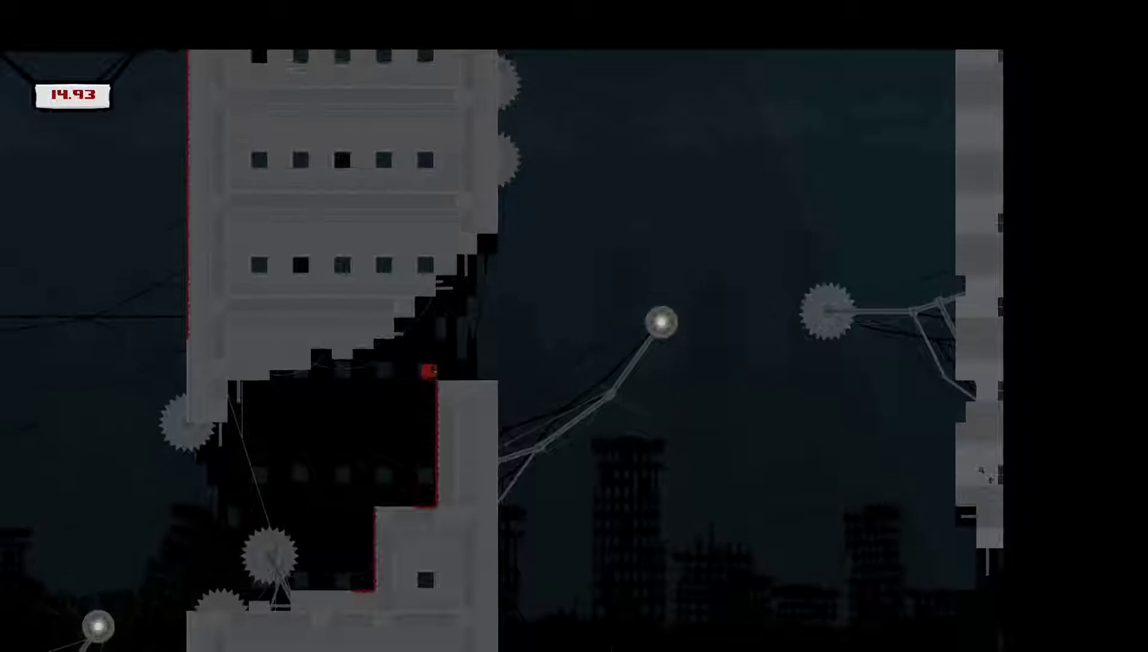
pyautogui.press('Right')
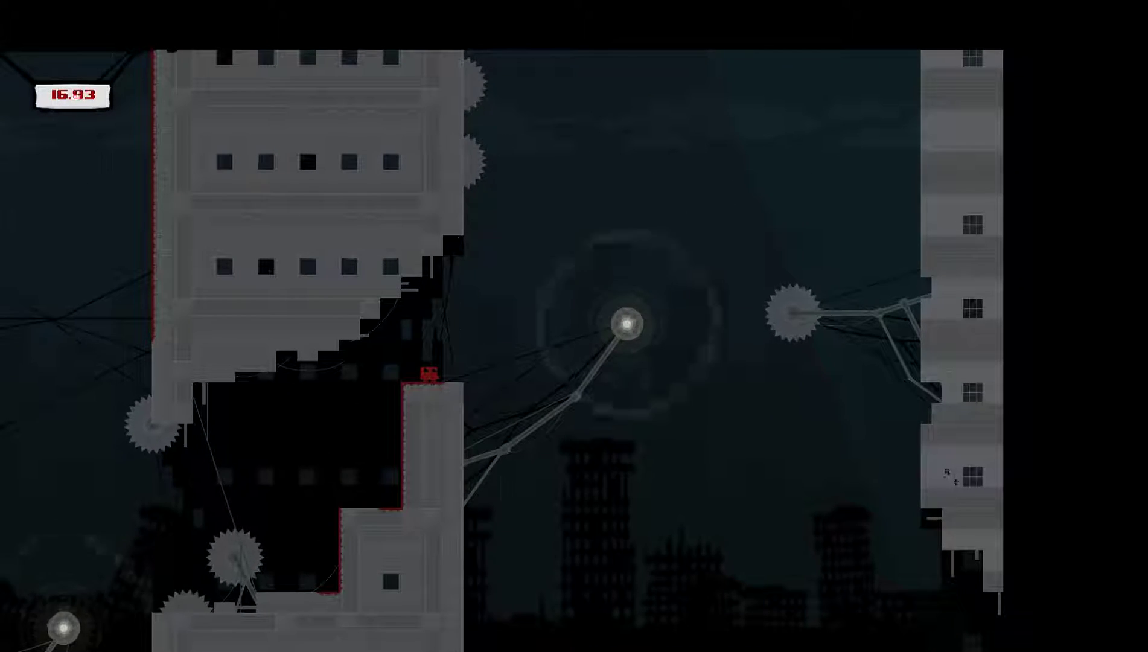
pyautogui.press('space')
pyautogui.press('Right')
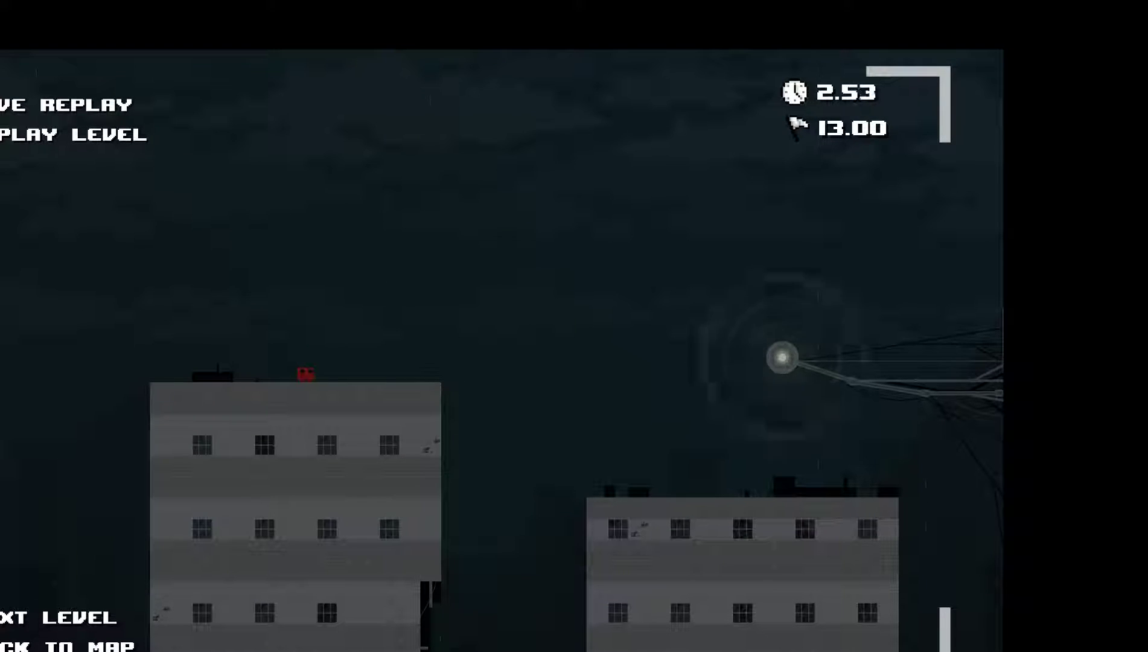
# - Start 5-3 Ripe Decay and run Meat Boy along the corridor toward the saw platform
pyautogui.press('Return')
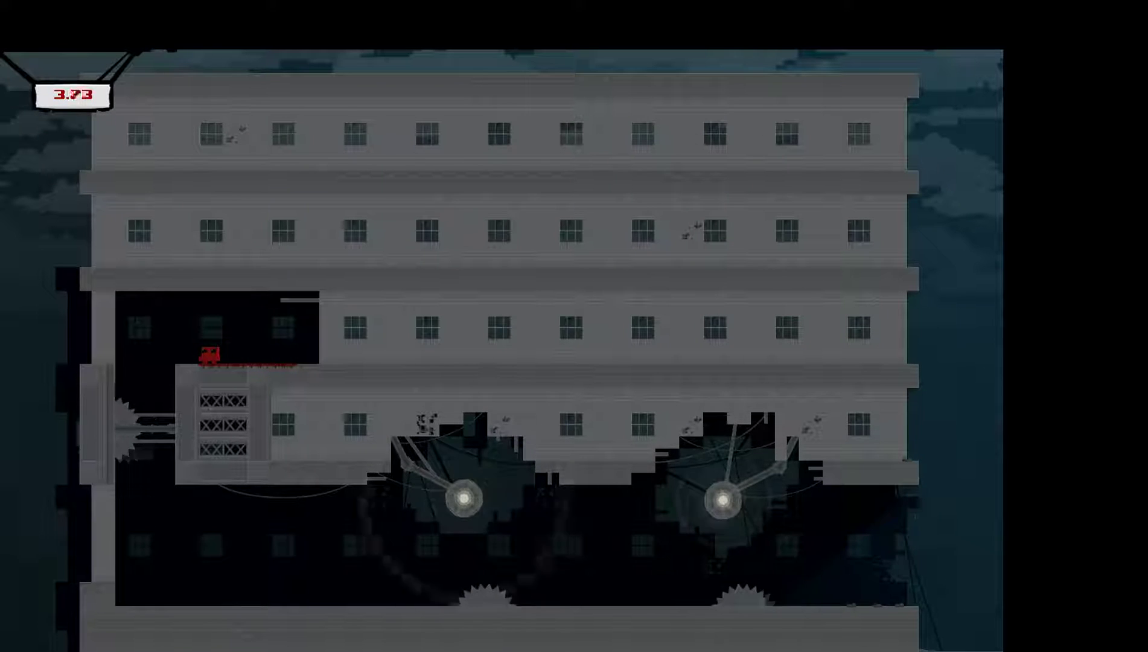
pyautogui.press('Right')
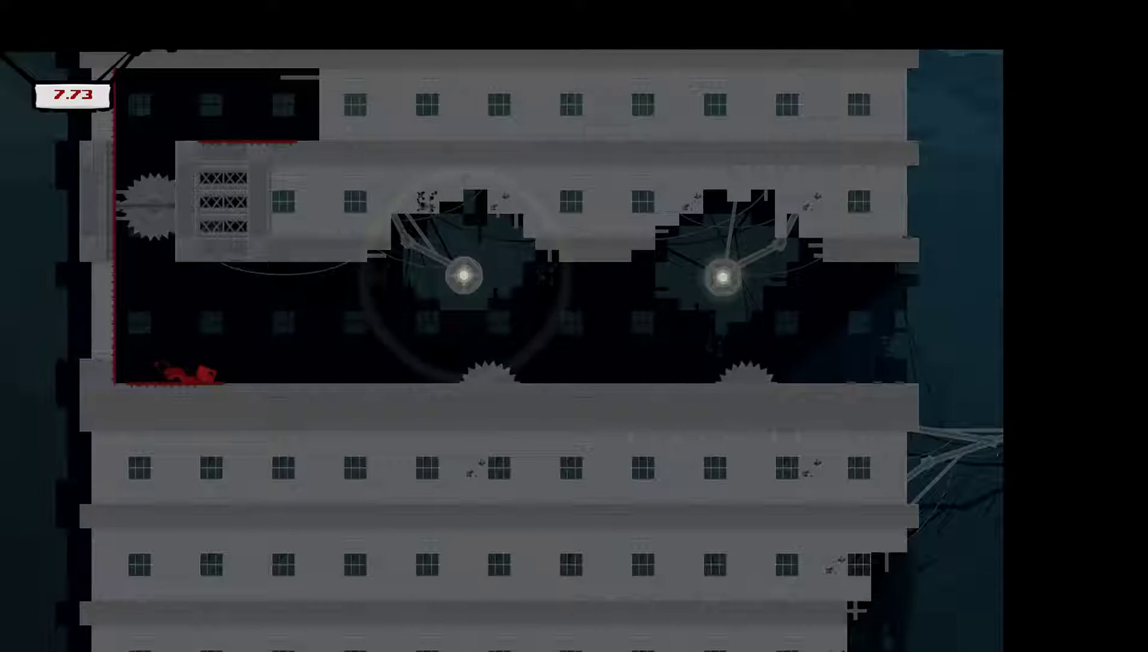
pyautogui.press('Right')
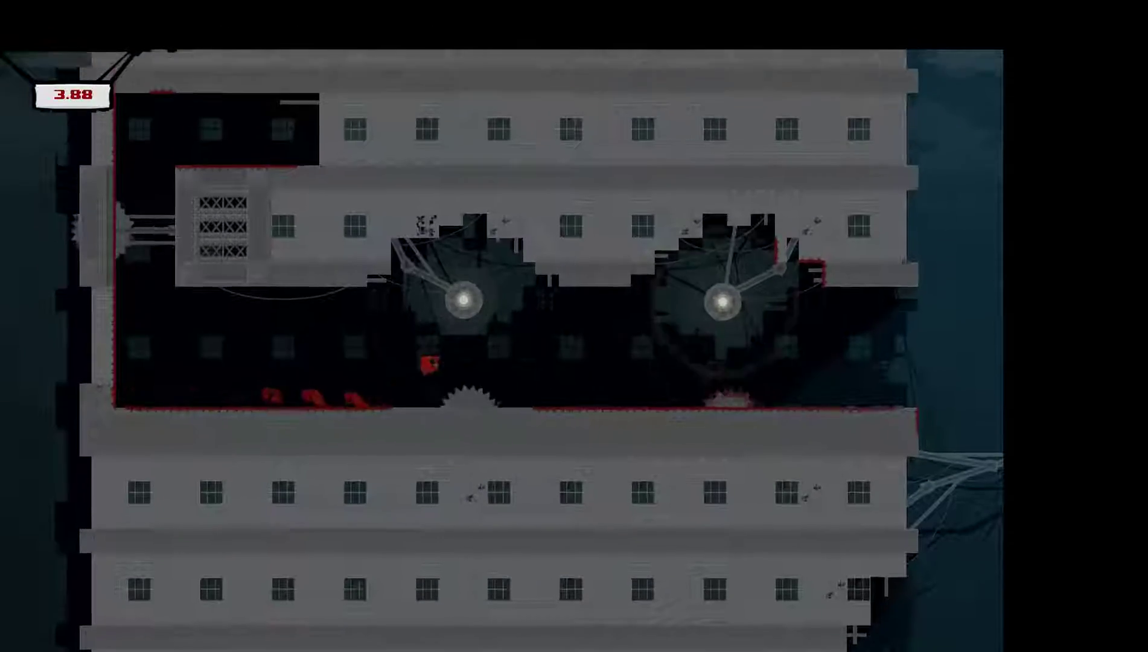
pyautogui.press('Right')
pyautogui.press('space')
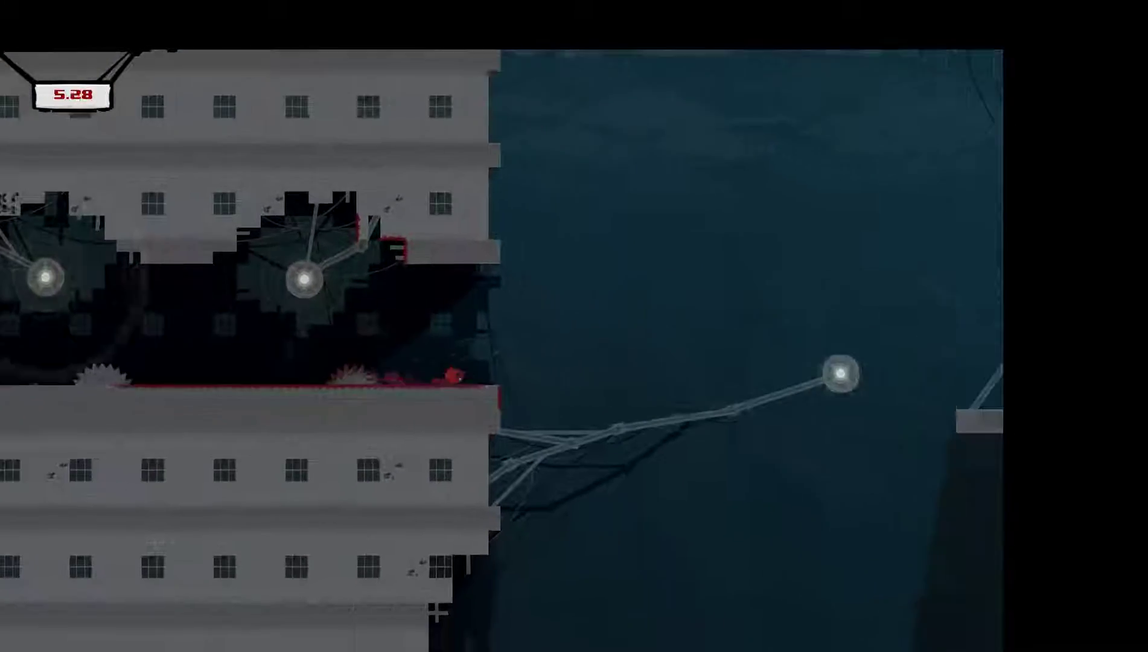
# - Leap past the saws onto the platform and jump to the building's left wall
pyautogui.press('space')
pyautogui.press('Right')
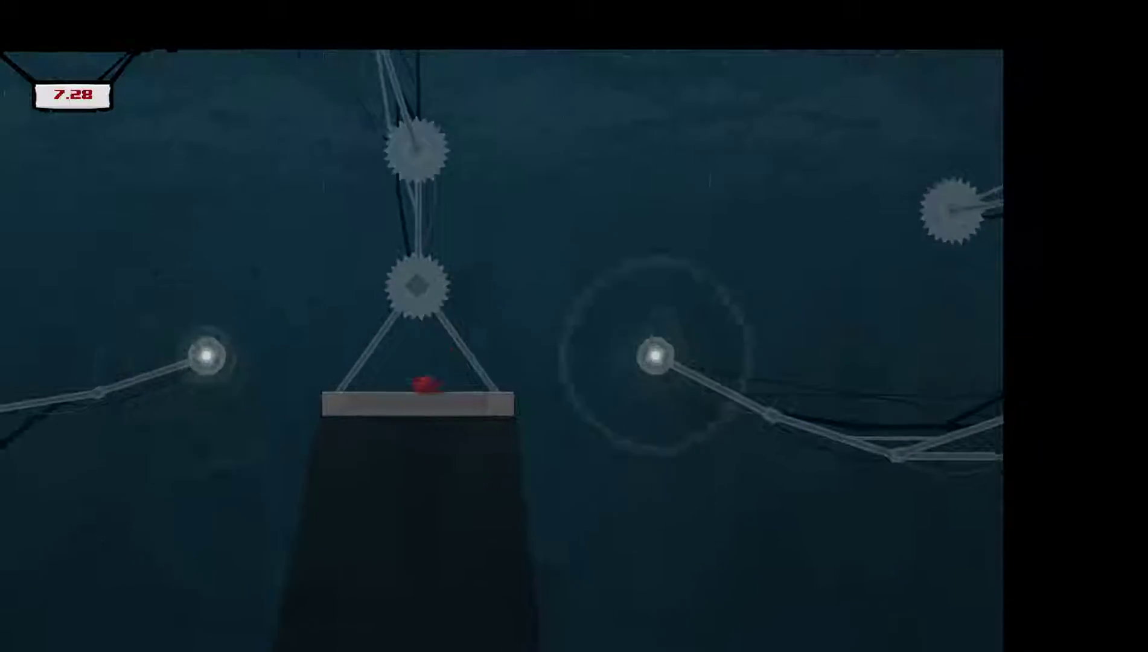
pyautogui.press('space')
pyautogui.press('Right')
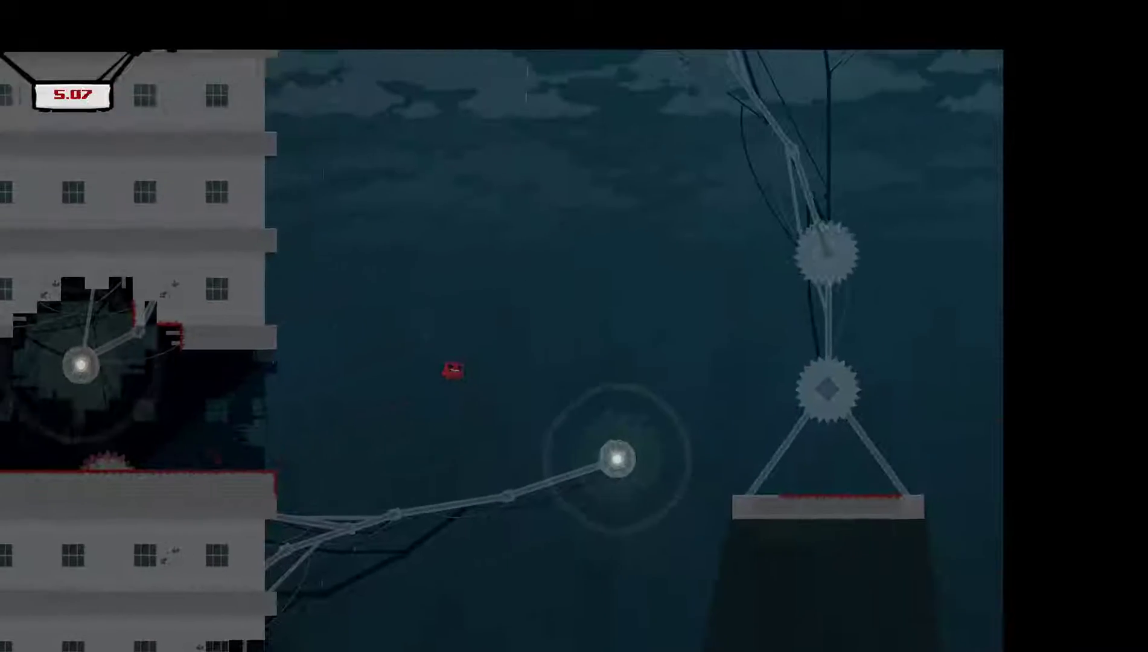
# - On a fresh attempt, cross the saw platform and cling into the building's alcove
pyautogui.press('Right')
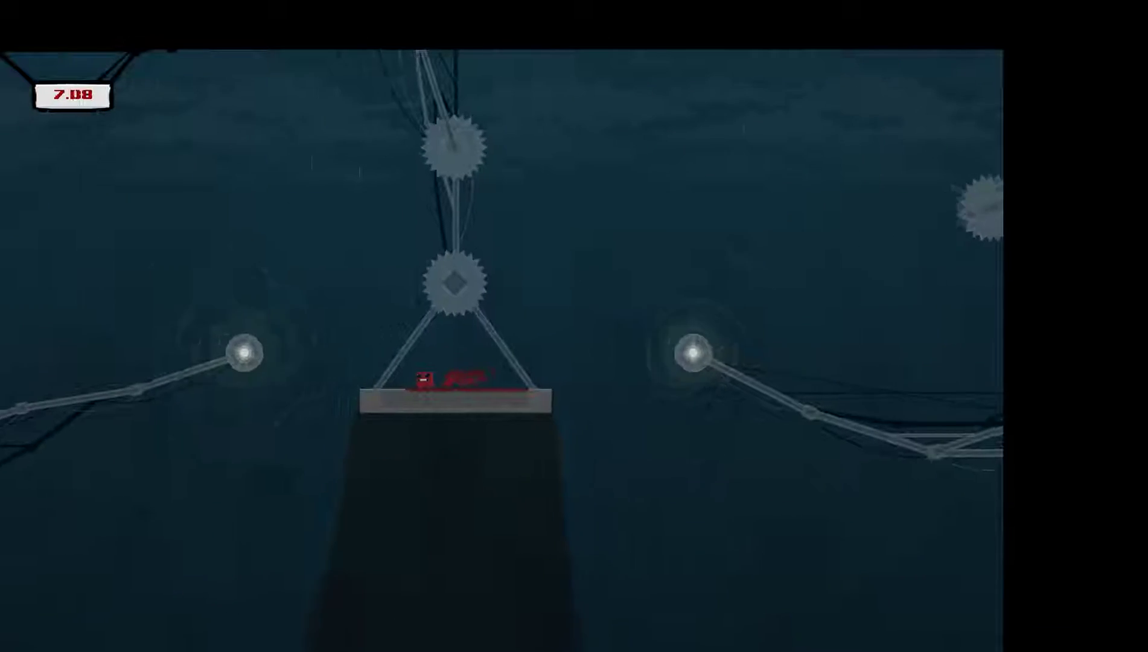
pyautogui.press('space')
pyautogui.press('Right')
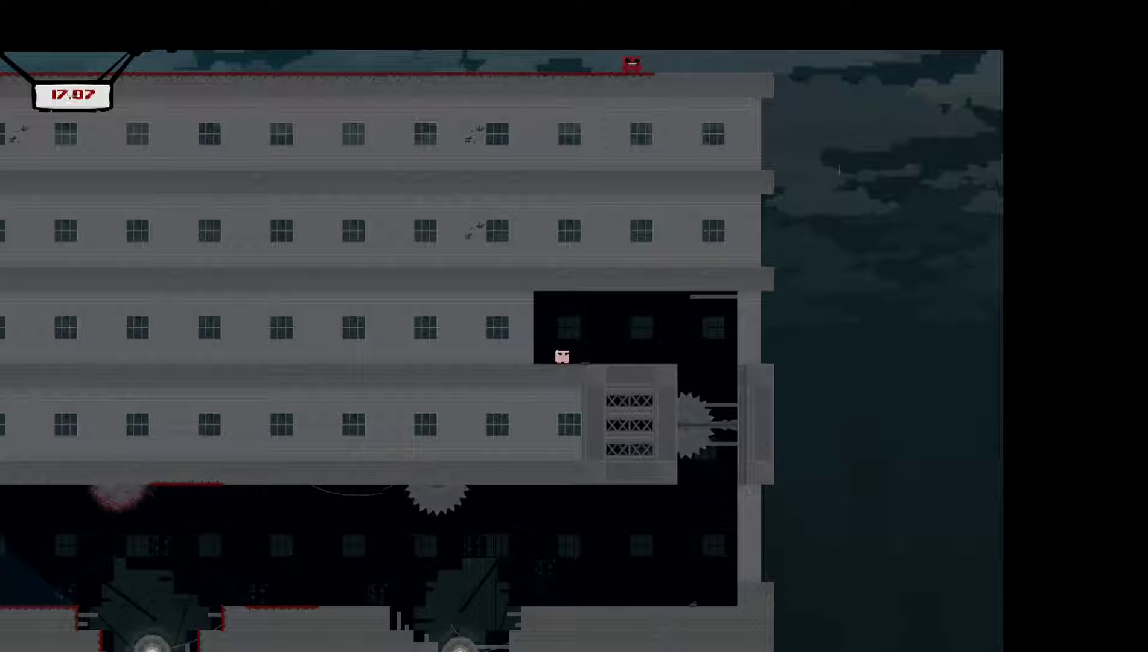
pyautogui.press('Right')
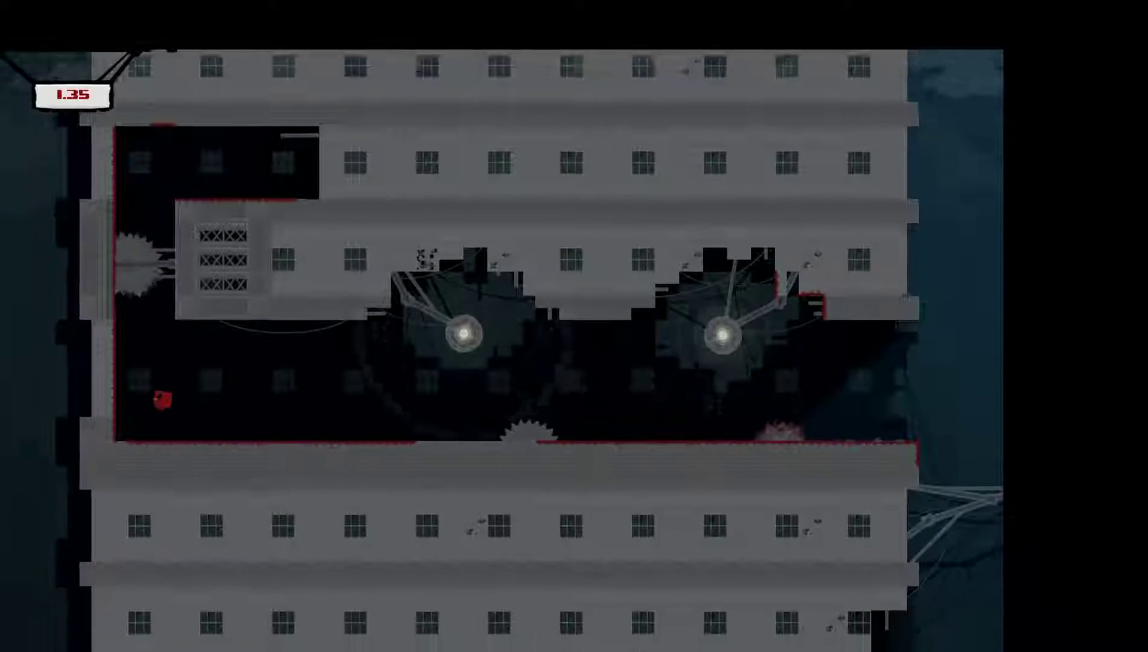
pyautogui.press('Right')
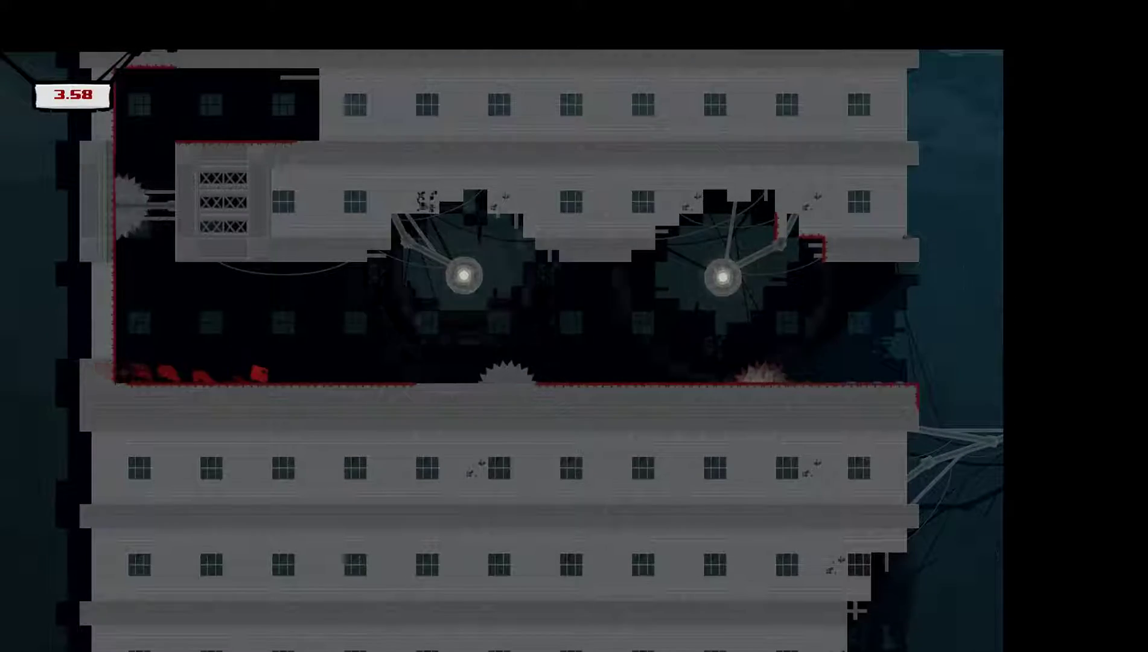
pyautogui.press('Right')
pyautogui.press('space')
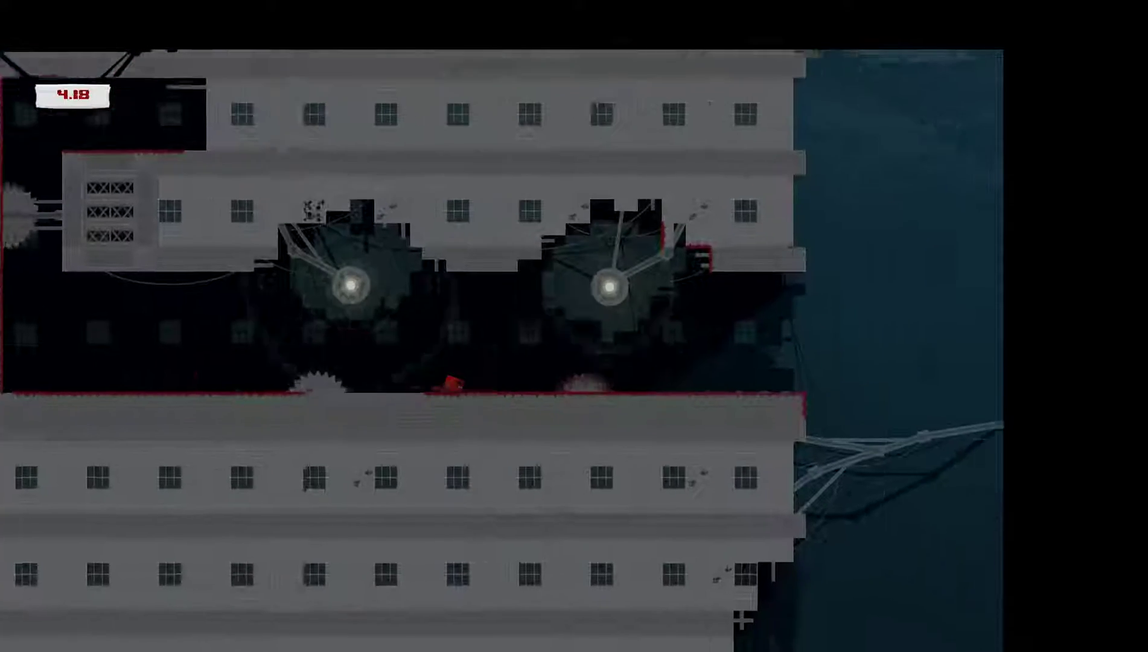
# - Jump out of the building past the saw triangle and leap out over the water
pyautogui.press('space')
pyautogui.press('Right')
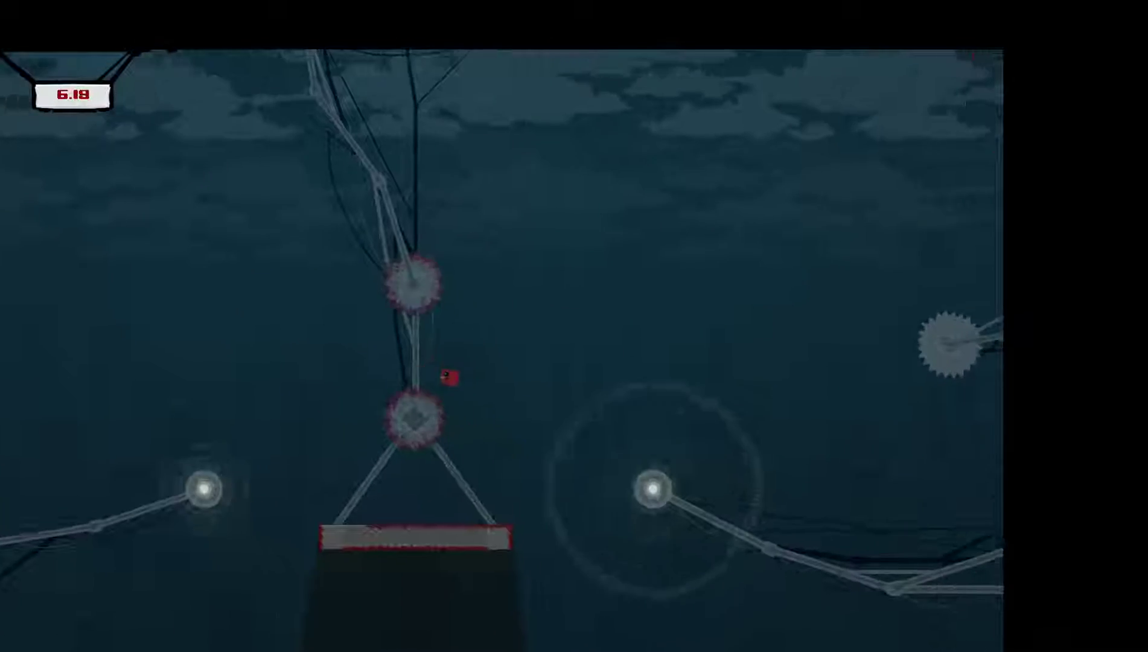
pyautogui.press('space')
pyautogui.press('Right')
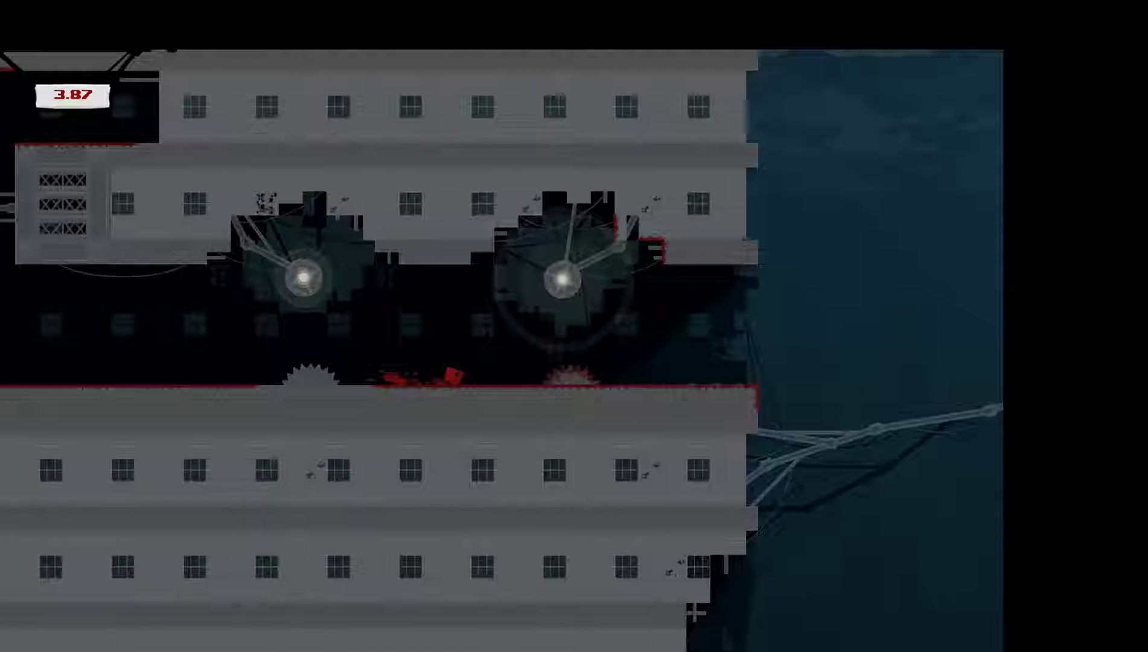
pyautogui.press('space')
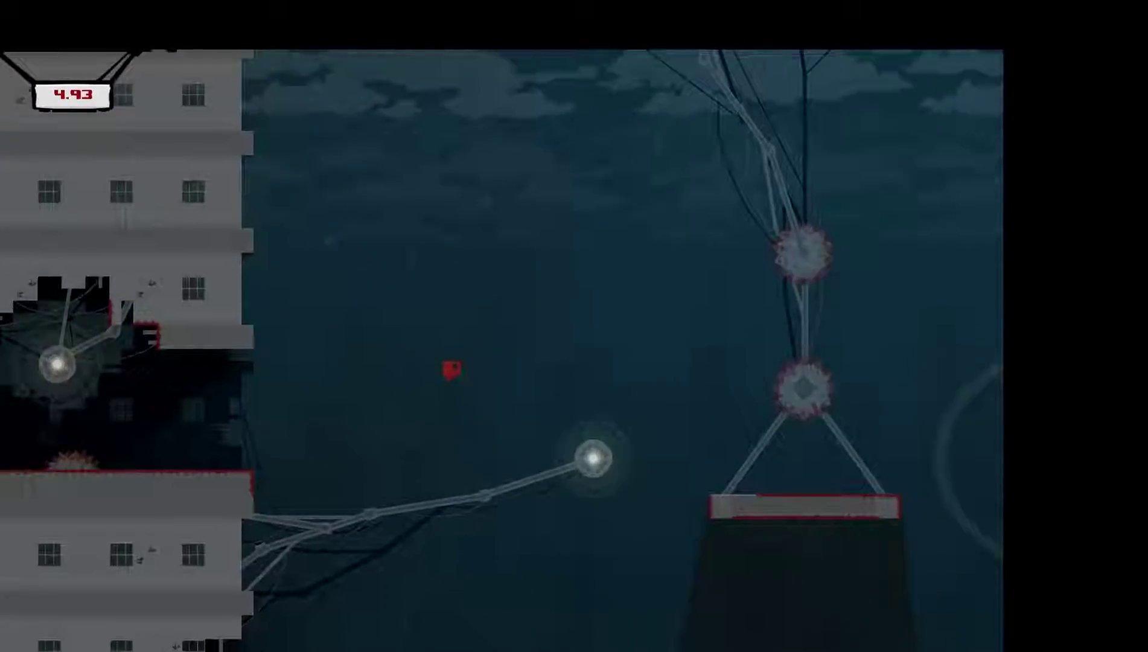
# - Land on the hanging saw platform and launch through the building over the water
pyautogui.press('Right')
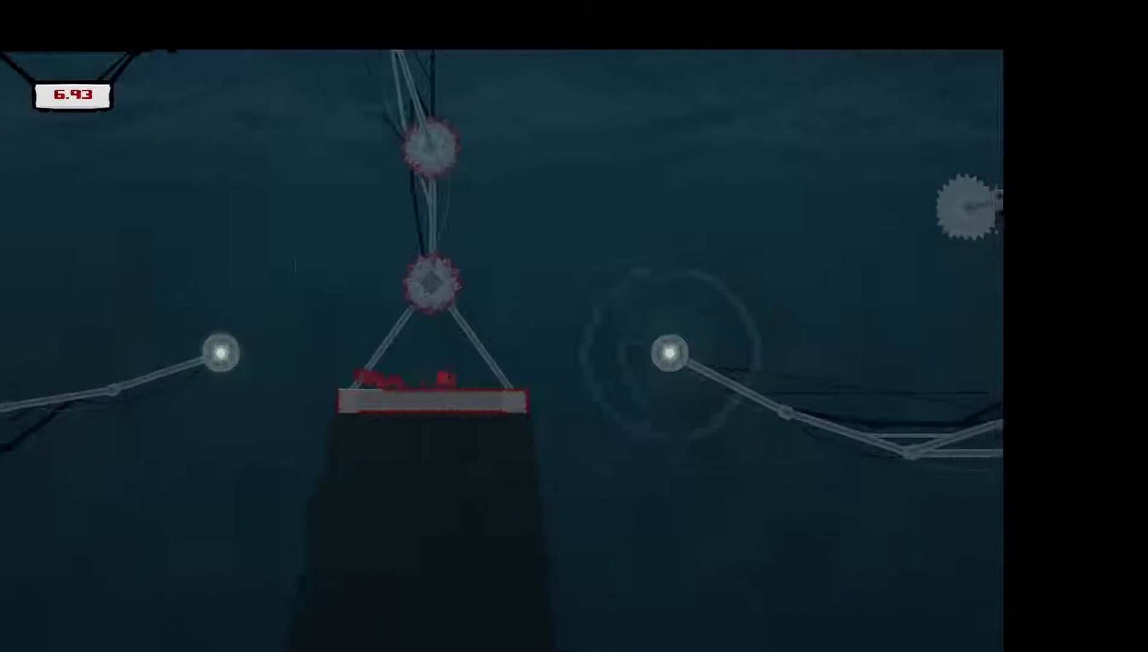
pyautogui.press('space')
pyautogui.press('Right')
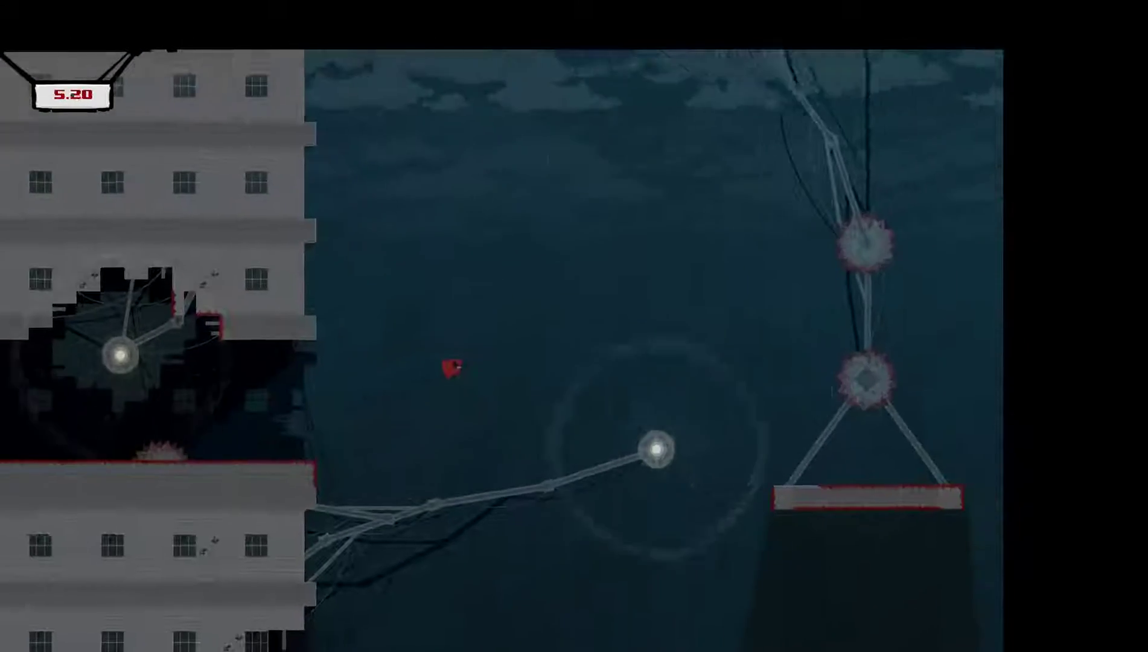
# - Wall-jump under the sawblades to Bandage Girl, finishing 5-3 in 18.00, then start 5-4 Rise
pyautogui.press('Right')
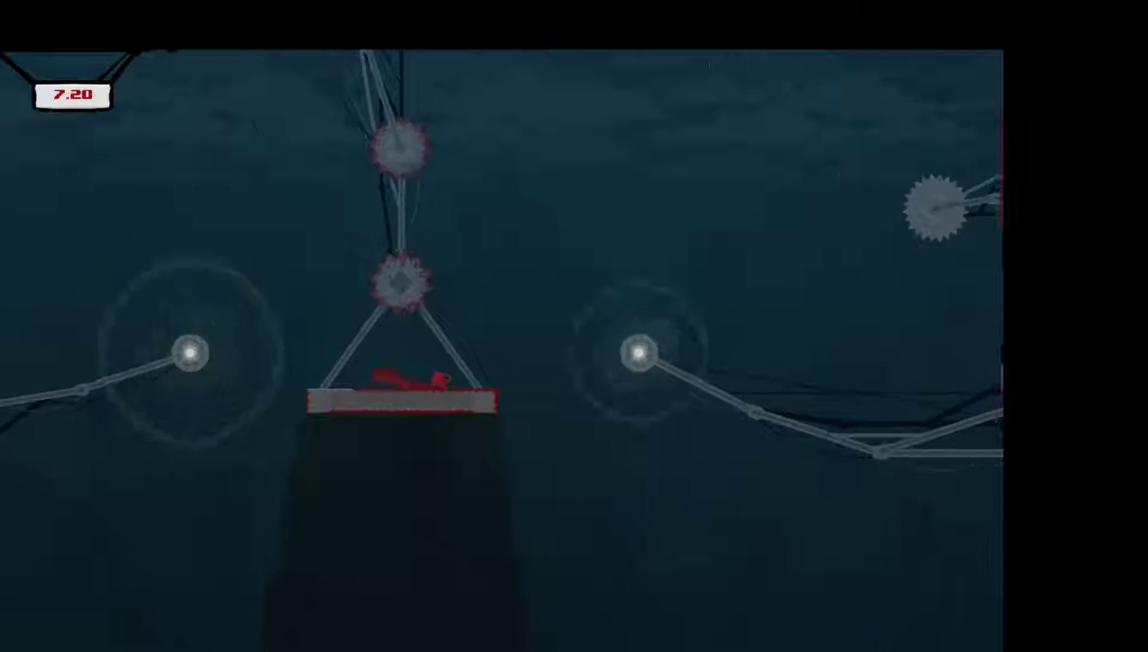
pyautogui.press('space')
pyautogui.press('Right')
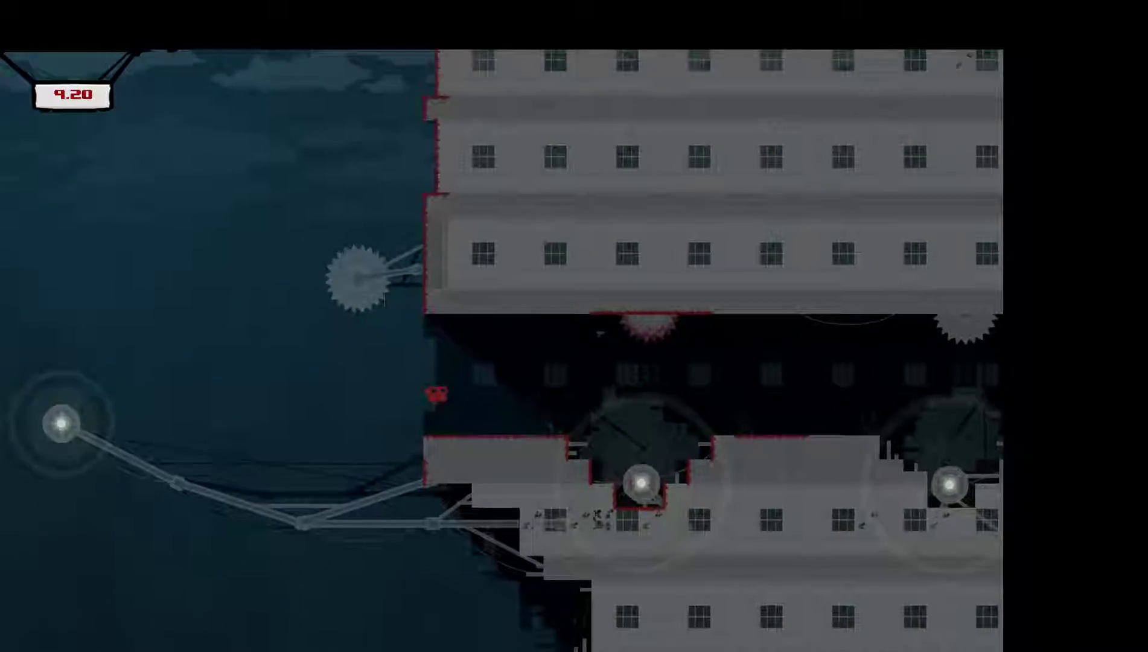
pyautogui.press('Right')
pyautogui.press('space')
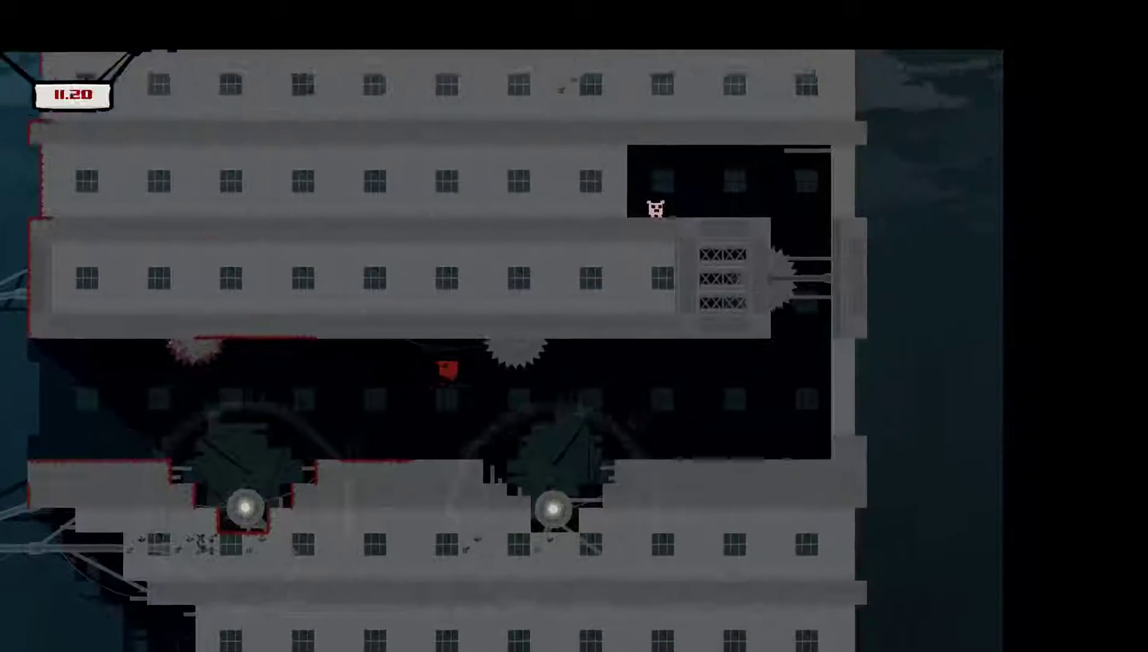
pyautogui.press('Right')
pyautogui.press('space')
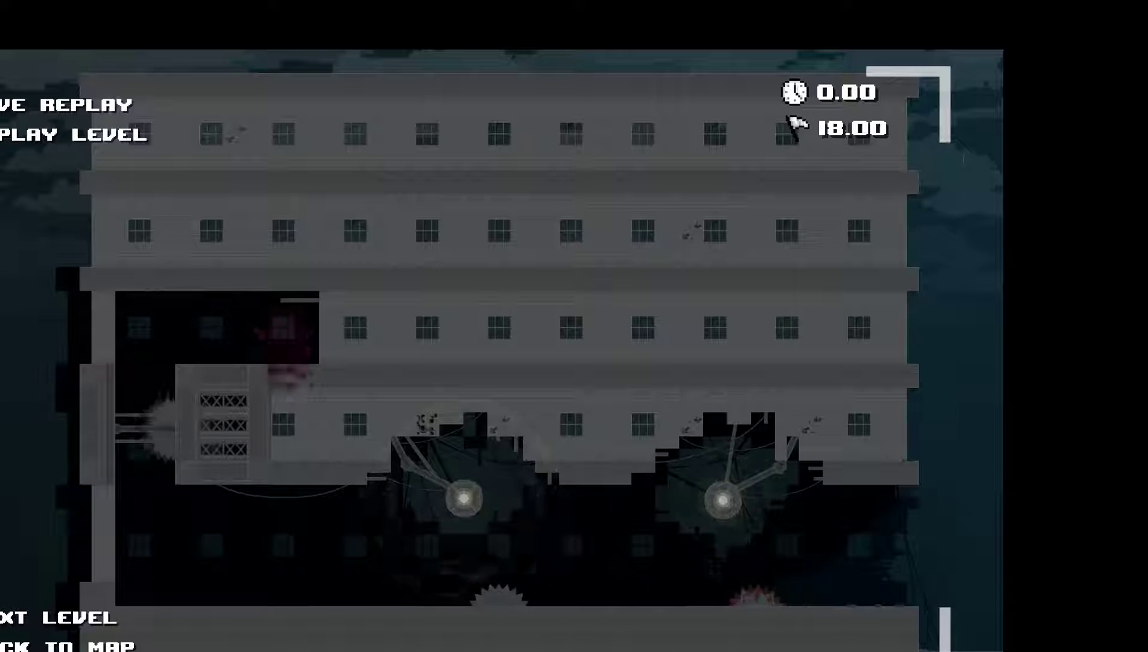
pyautogui.press('Return')
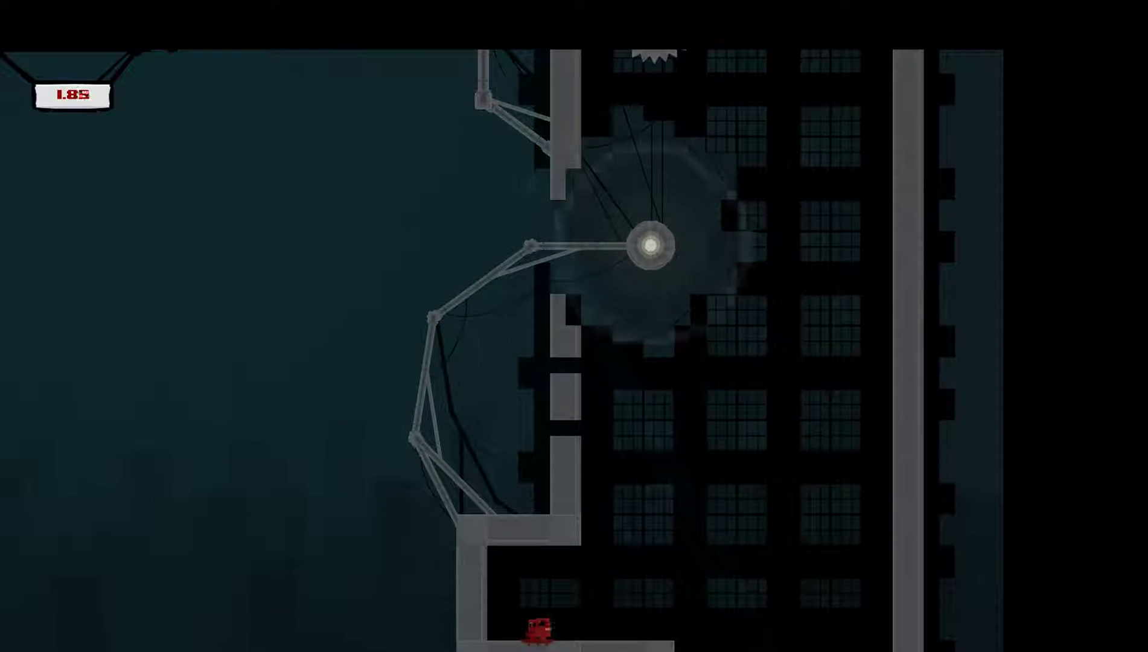
# - Wall-jump Meat Boy up through the lower saw-lined tower of 5-4 Rise
pyautogui.press('space')
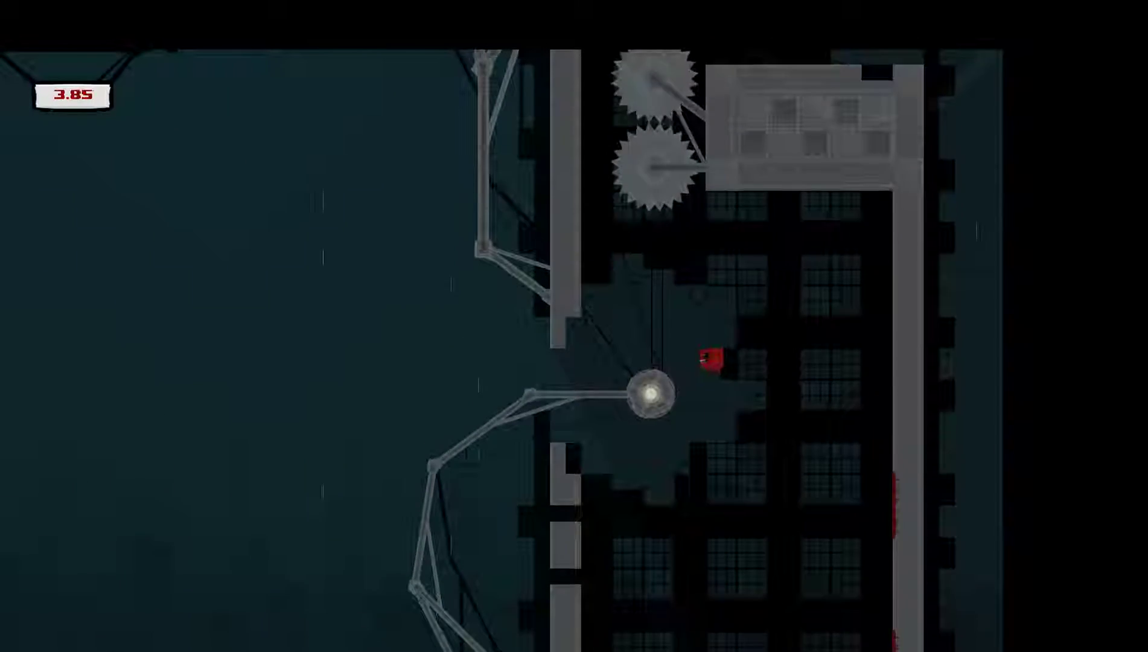
pyautogui.press('Left')
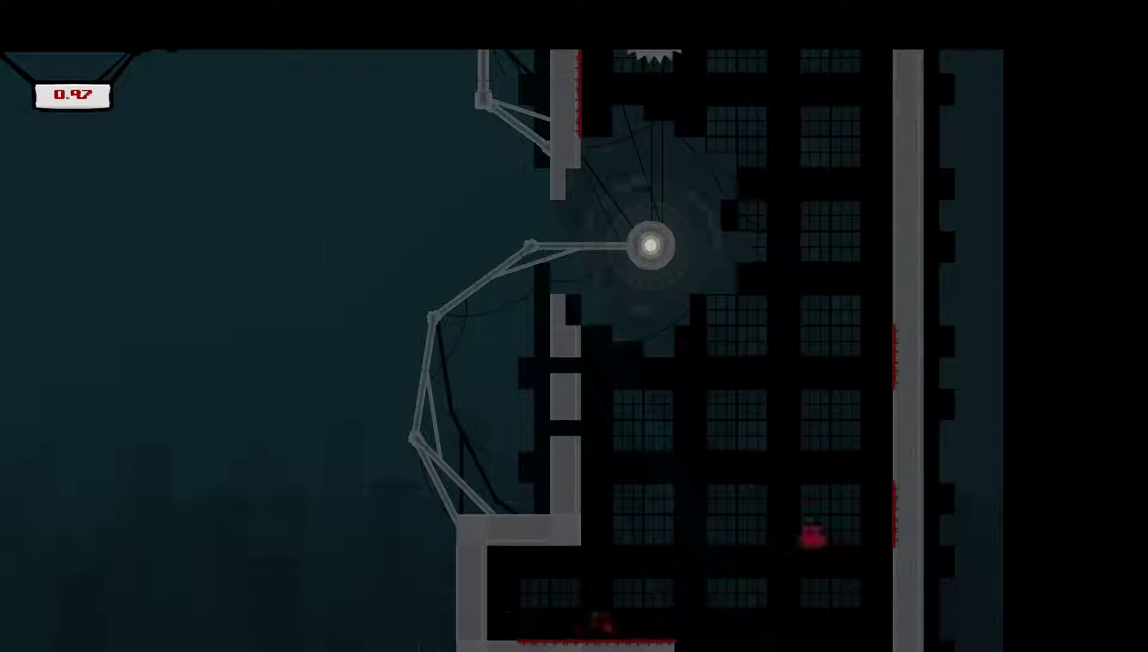
pyautogui.press('space')
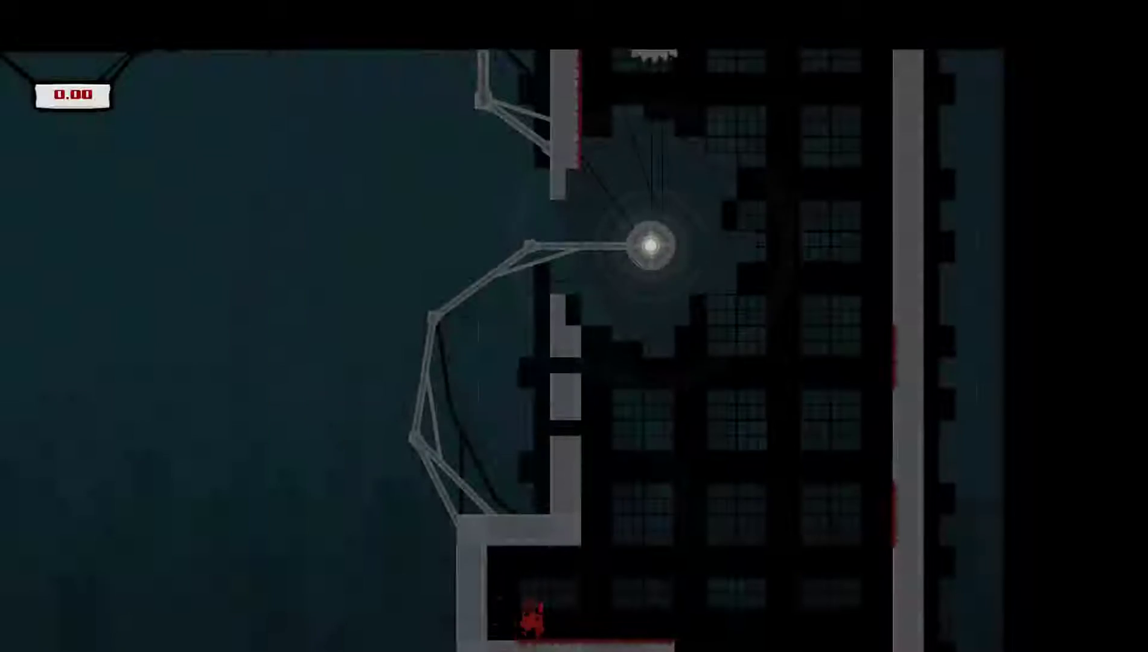
pyautogui.press('space')
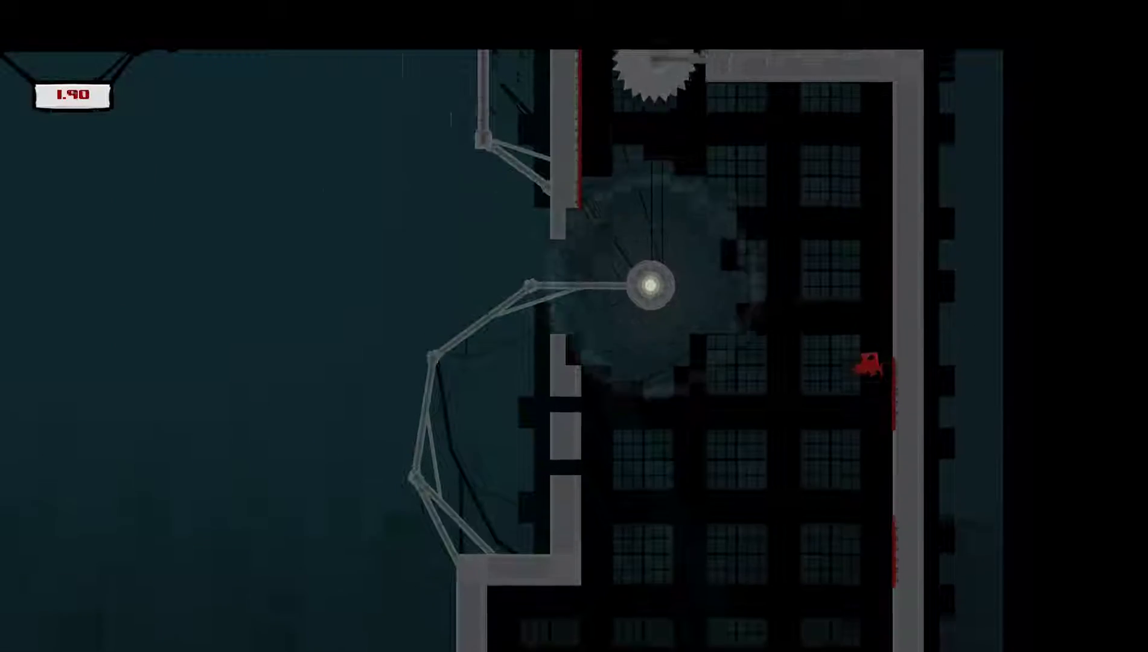
pyautogui.press('space')
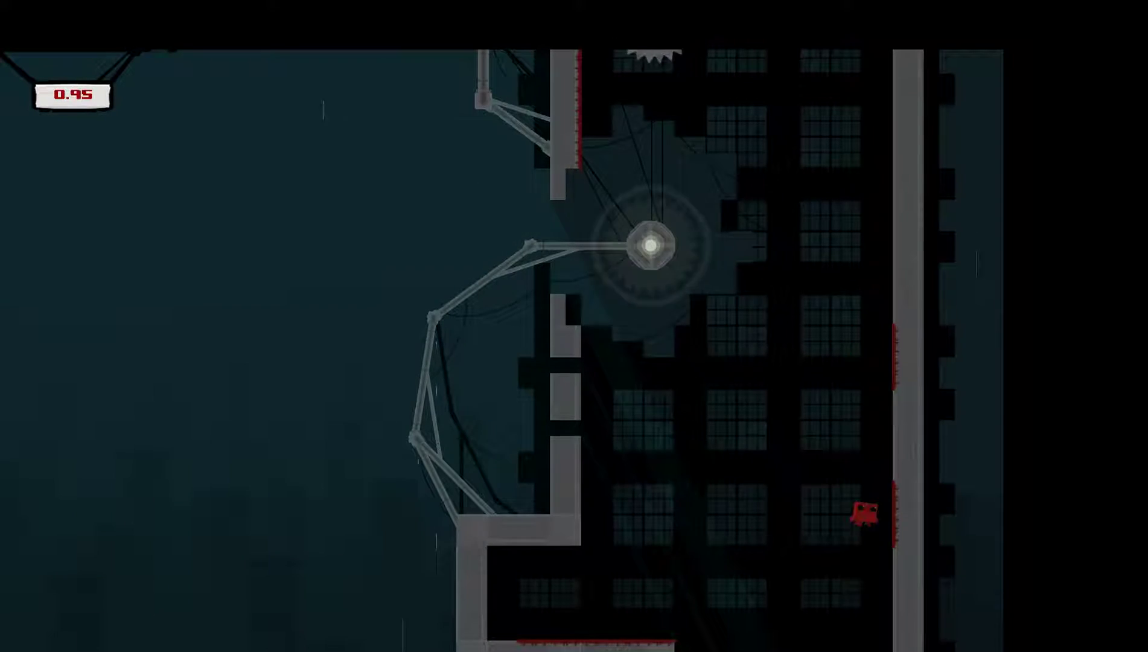
pyautogui.press('space')
pyautogui.press('space')
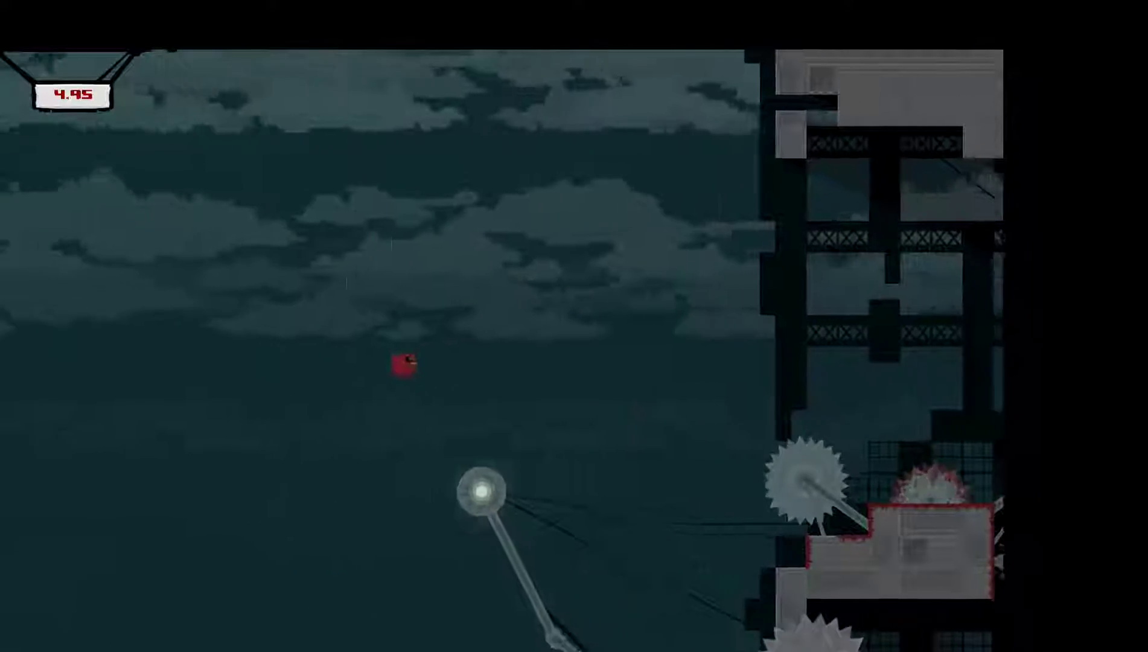
pyautogui.press('Left')
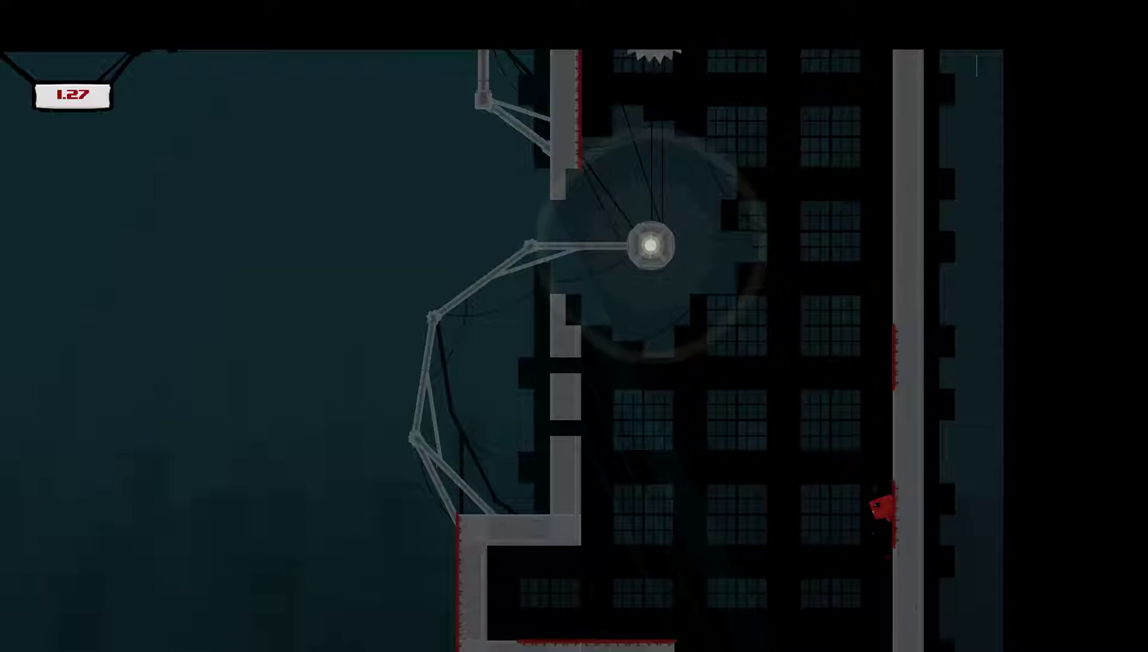
# - Retry the saw-filled shaft, climbing past the building and leaping out into open sky
pyautogui.press('space')
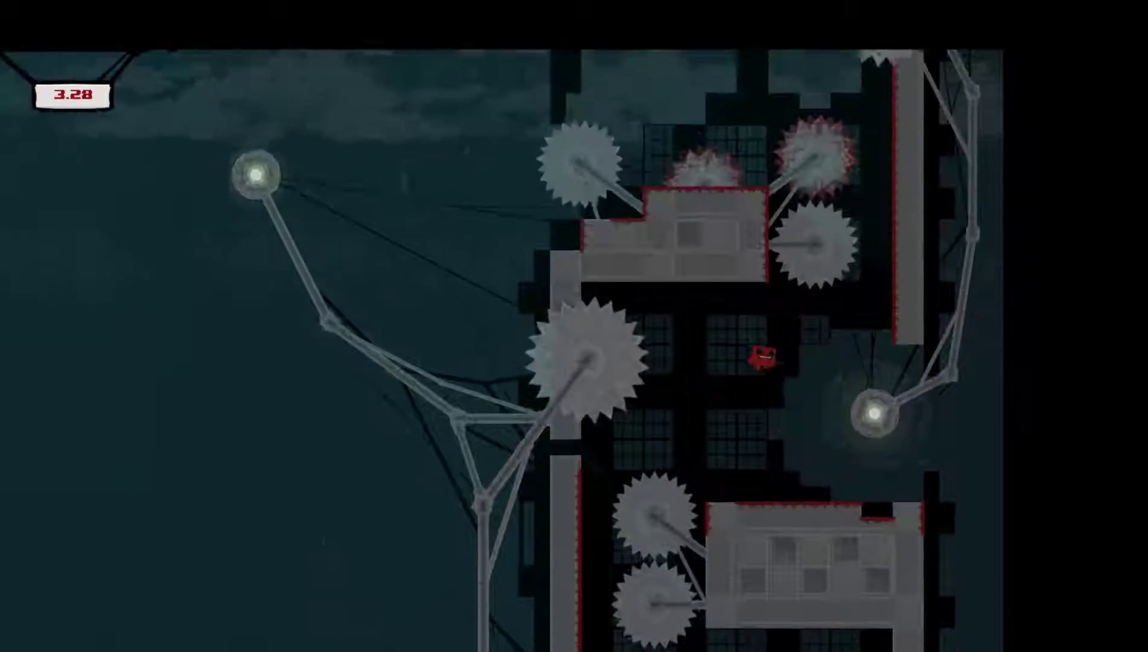
pyautogui.press('space')
pyautogui.press('Left')
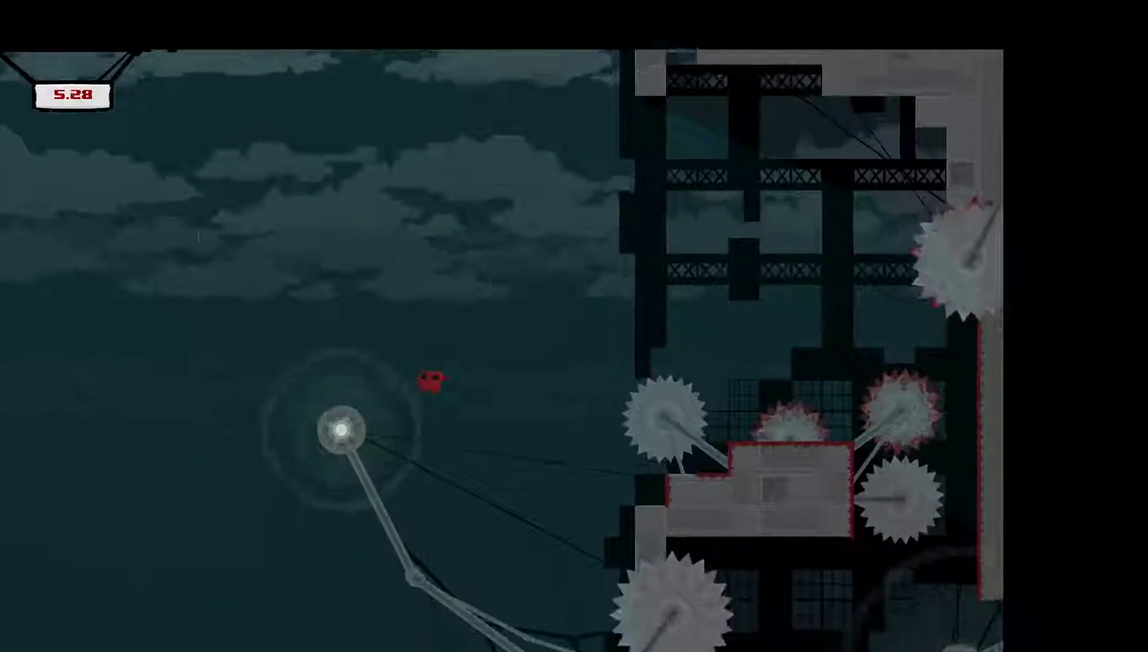
pyautogui.press('Right')
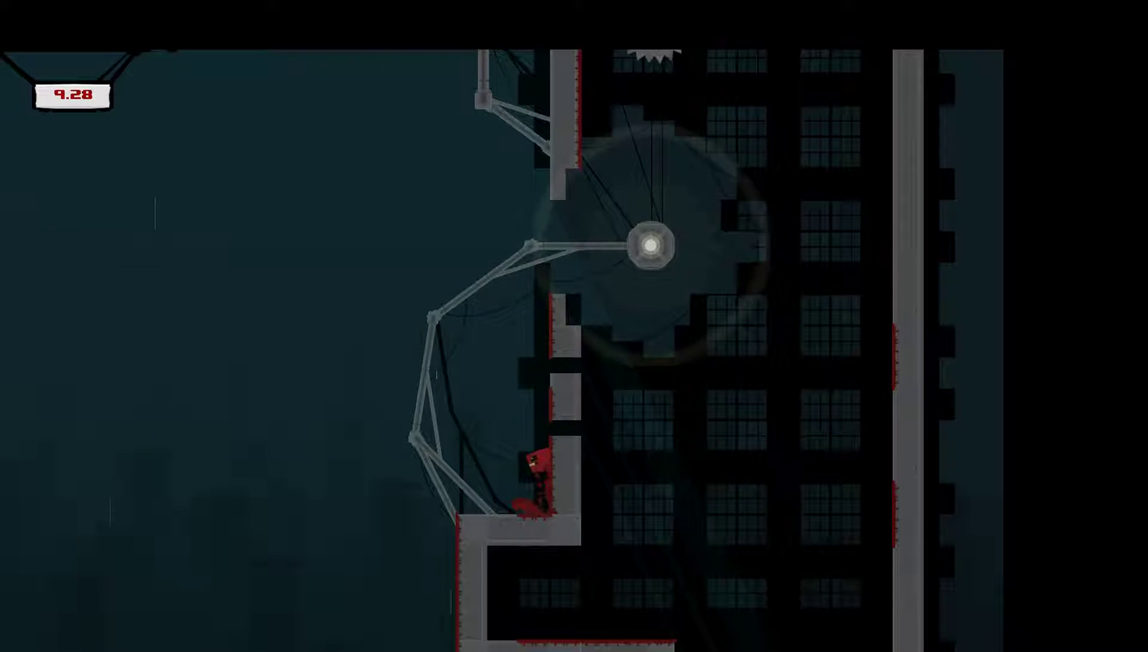
pyautogui.press('space')
pyautogui.press('Left')
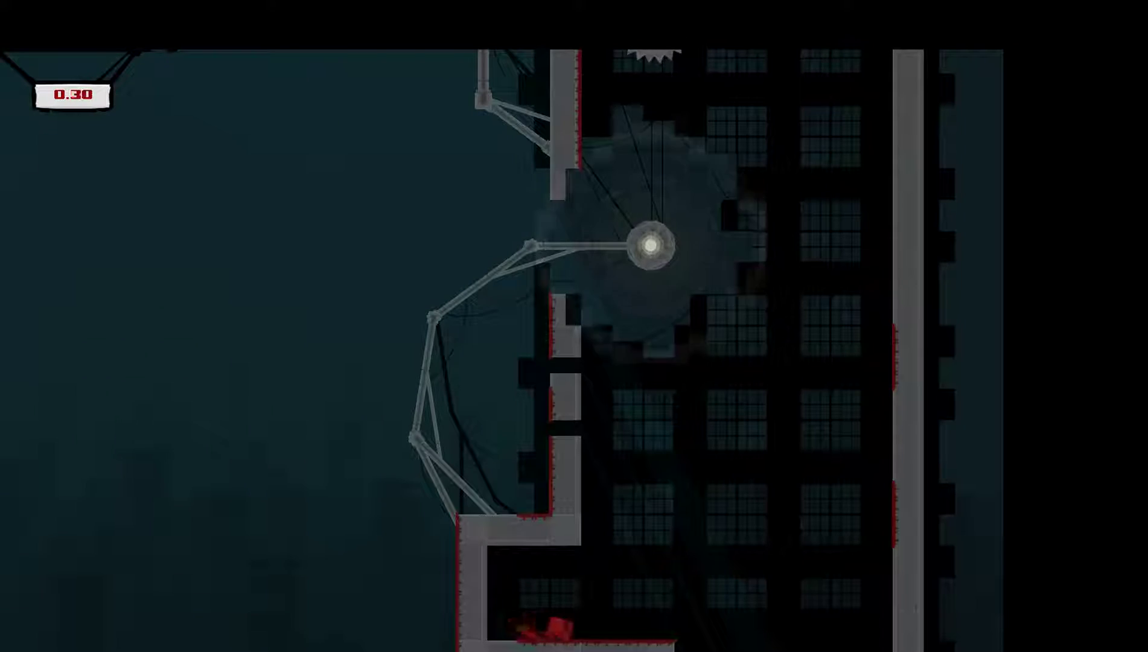
pyautogui.press('Right')
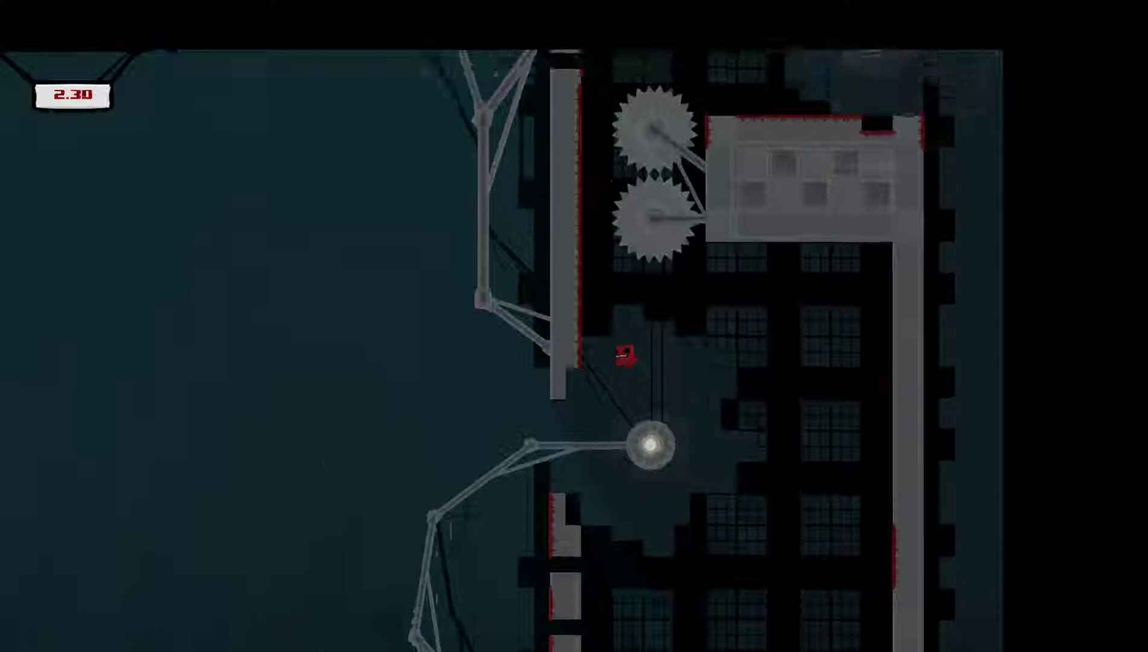
pyautogui.press('space')
pyautogui.press('Right')
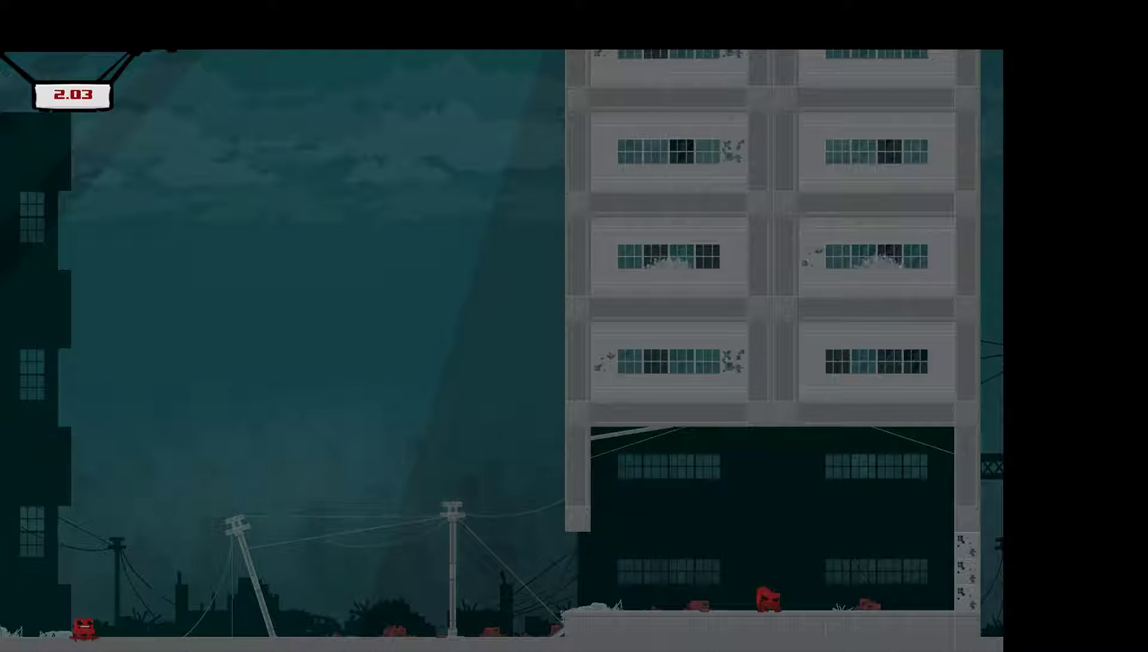
# - Pause at the opening of 5-9 Abomination with Resume Game highlighted
pyautogui.press('Escape')
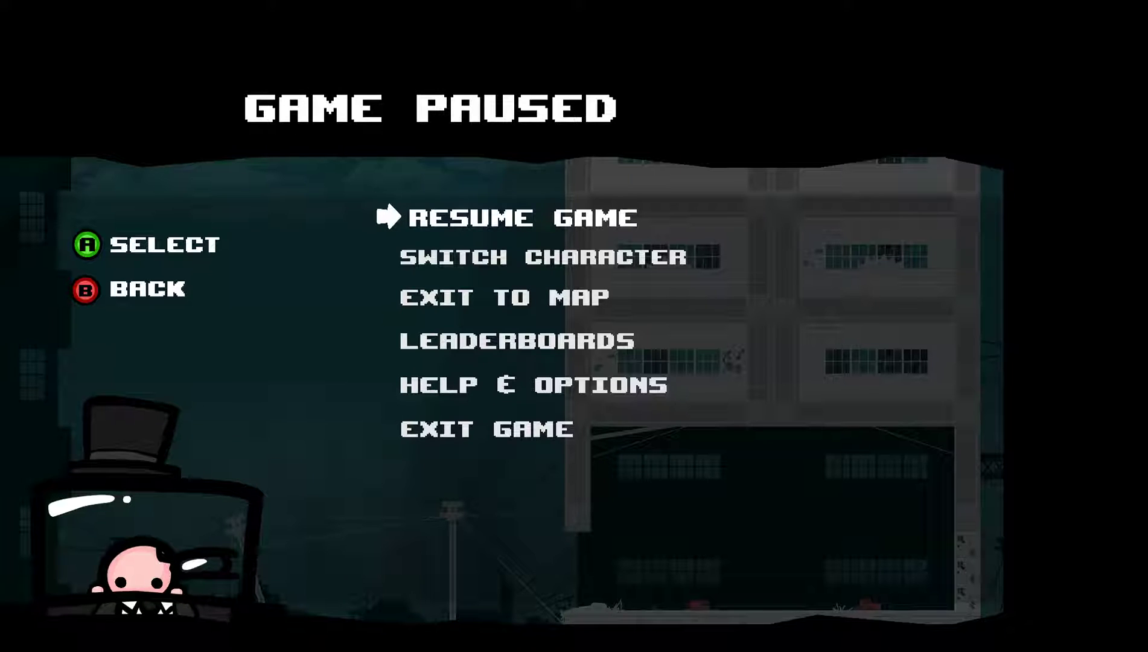